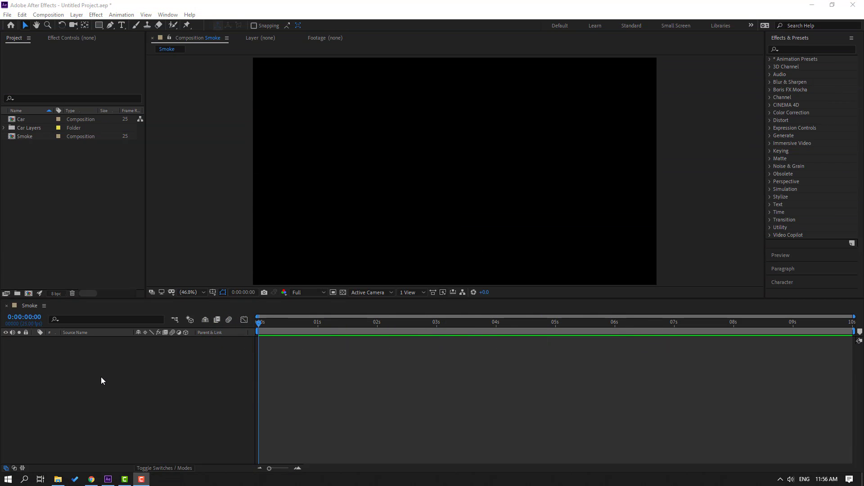
Create a black 1920×1080 solid layer named 'Smoke' in the Smoke composition
{"action": "left_click", "coordinate": [134, 363]}
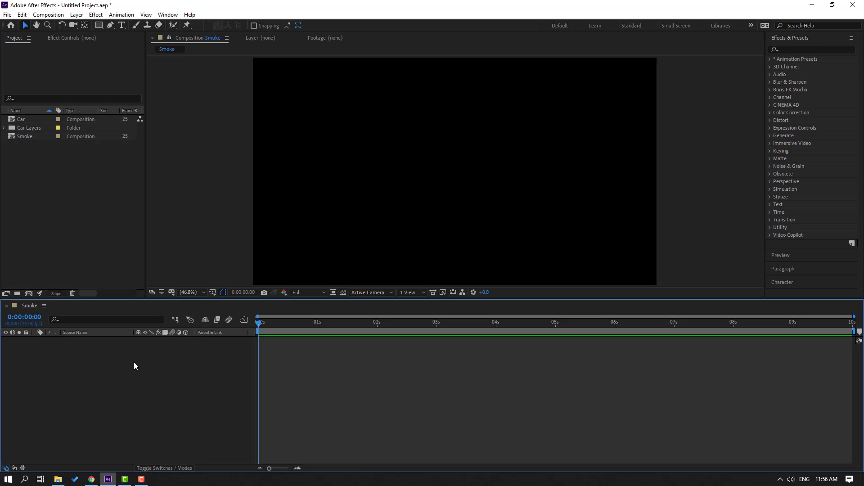
{"action": "right_click", "coordinate": [99, 368]}
{"action": "mouse_move", "coordinate": [156, 378]}
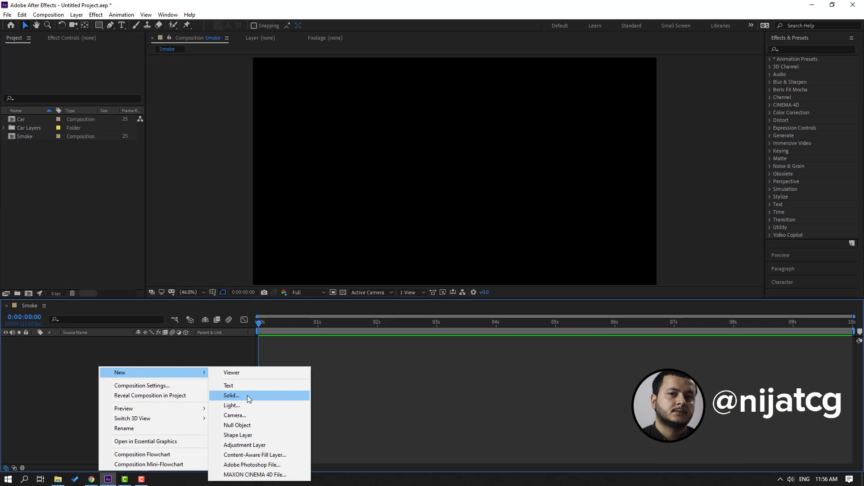
{"action": "left_click", "coordinate": [247, 397]}
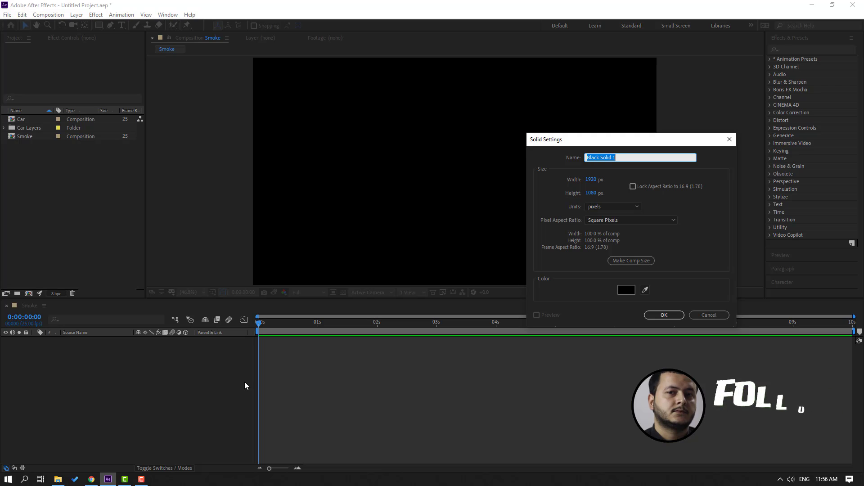
{"action": "type", "text": "Smoke"}
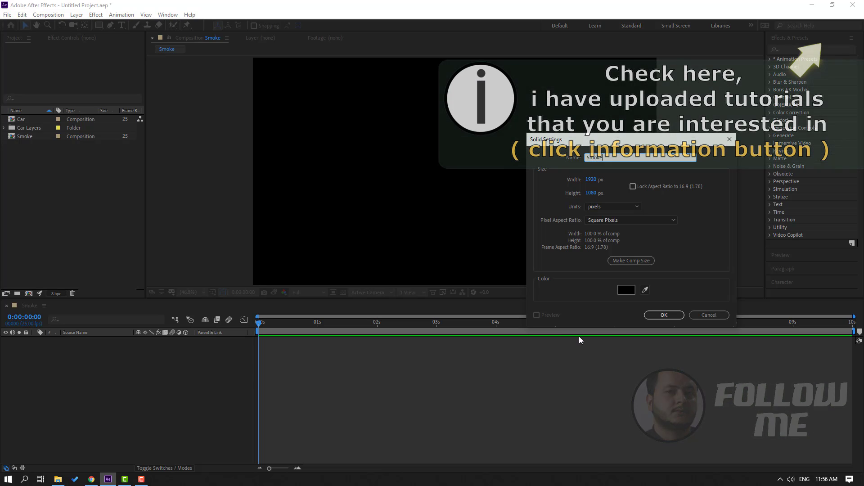
{"action": "left_click", "coordinate": [664, 314]}
Search effects for 'cc pa' and apply CC Particle Systems II to the Smoke layer
{"action": "left_click", "coordinate": [794, 48]}
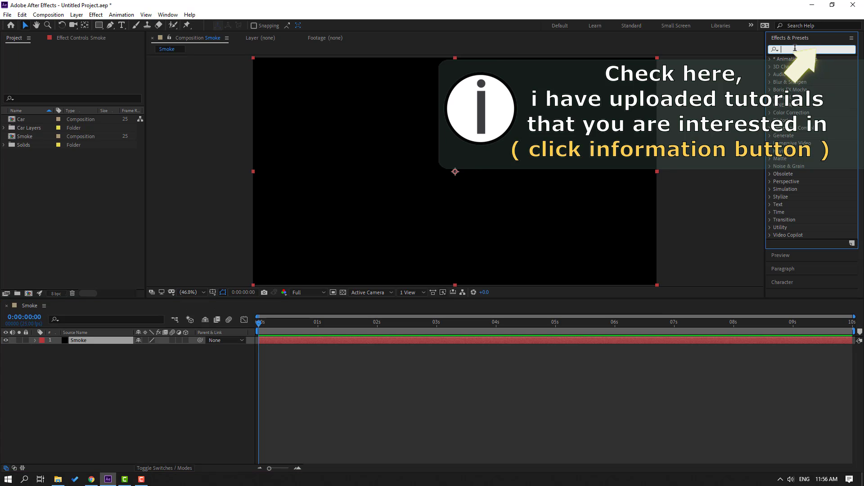
{"action": "type", "text": "cc a"}
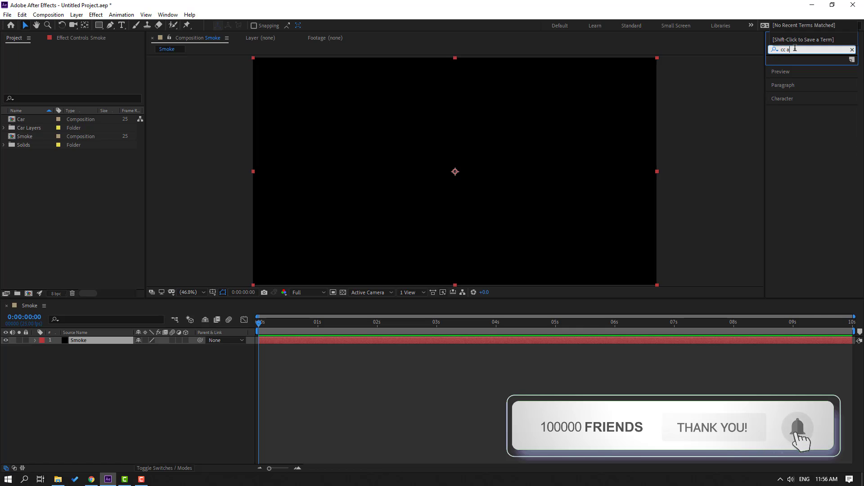
{"action": "type", "text": "p"}
{"action": "key", "text": "BackSpace"}
{"action": "key", "text": "BackSpace"}
{"action": "type", "text": "pa"}
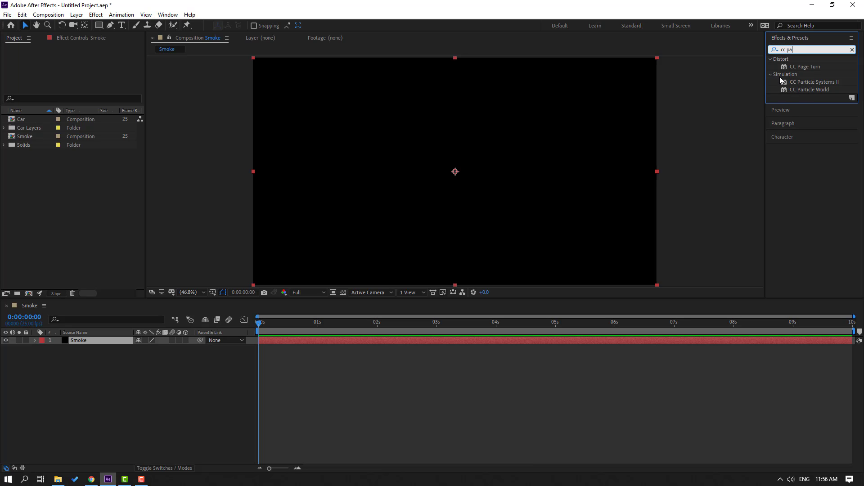
{"action": "left_click", "coordinate": [804, 83]}
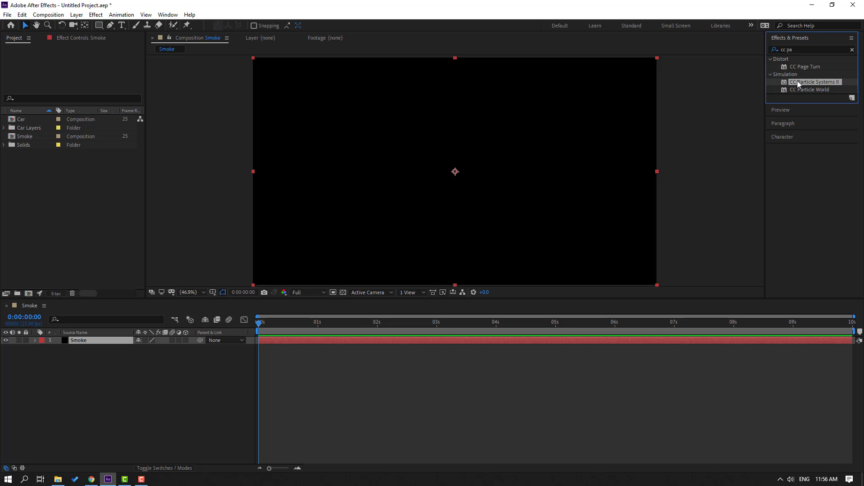
{"action": "left_click_drag", "start_coordinate": [798, 81], "coordinate": [78, 343]}
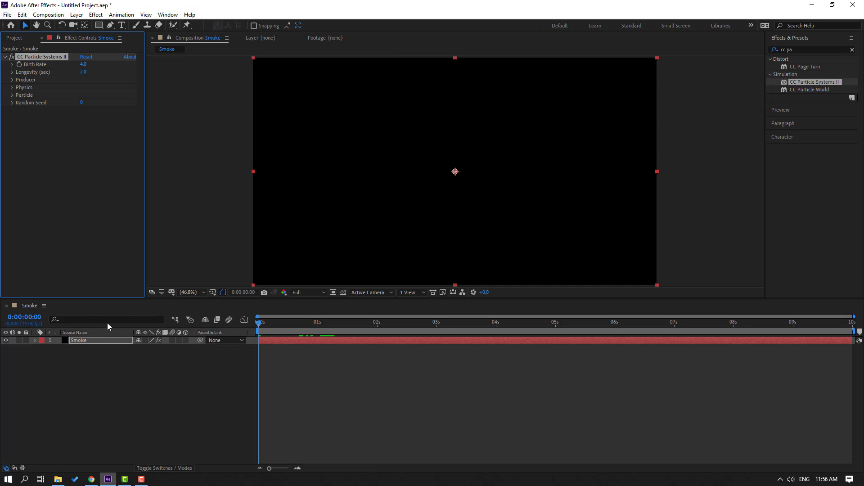
Set the particle Animation to Fire and move the emitter to the frame's bottom edge
{"action": "key", "text": "space"}
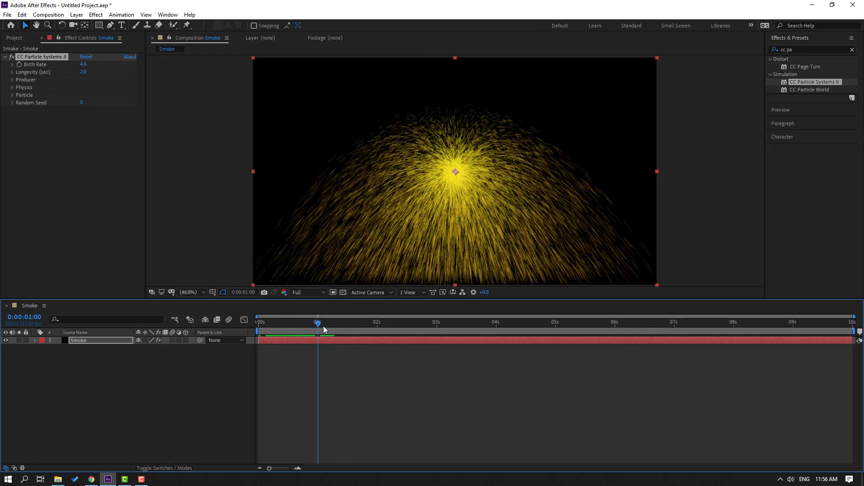
{"action": "left_click", "coordinate": [13, 87]}
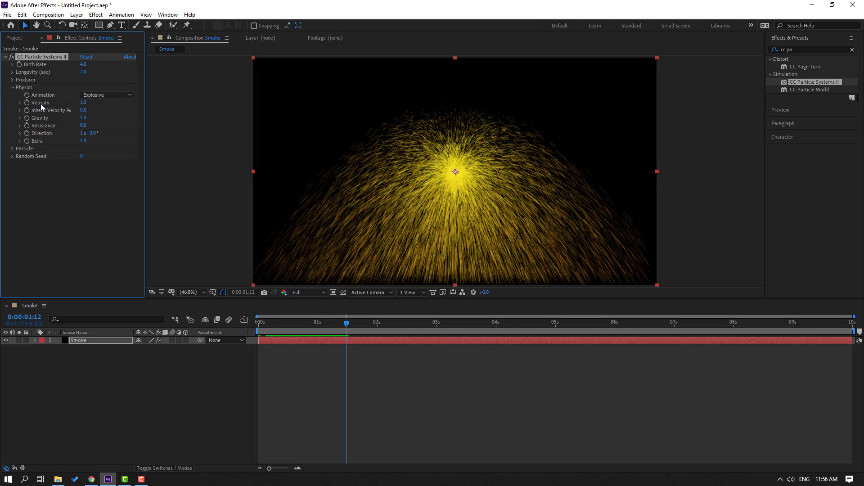
{"action": "left_click", "coordinate": [100, 95]}
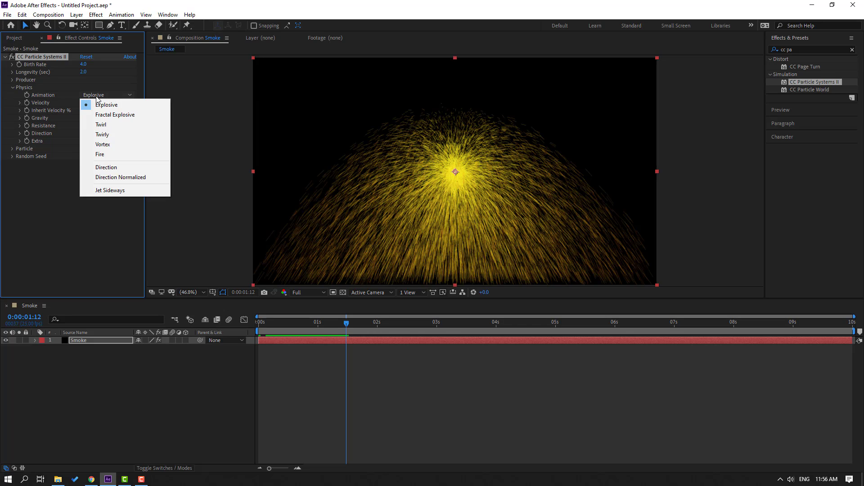
{"action": "left_click", "coordinate": [105, 159]}
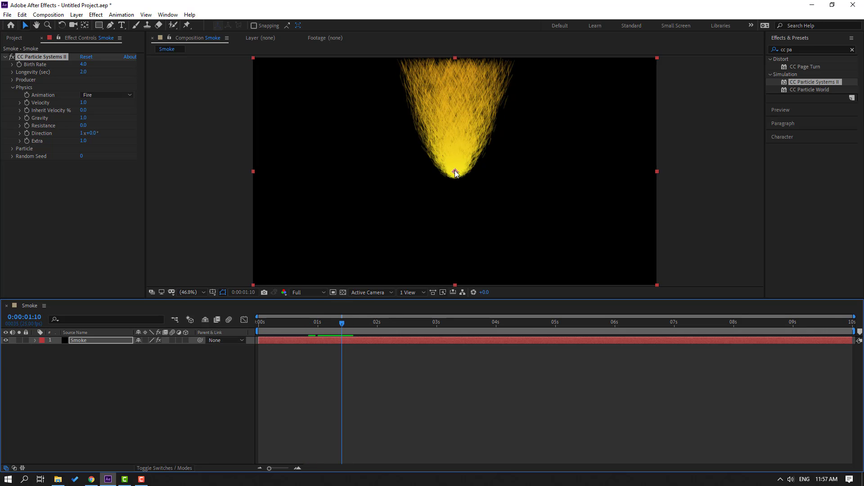
{"action": "left_click_drag", "start_coordinate": [455, 174], "coordinate": [454, 278]}
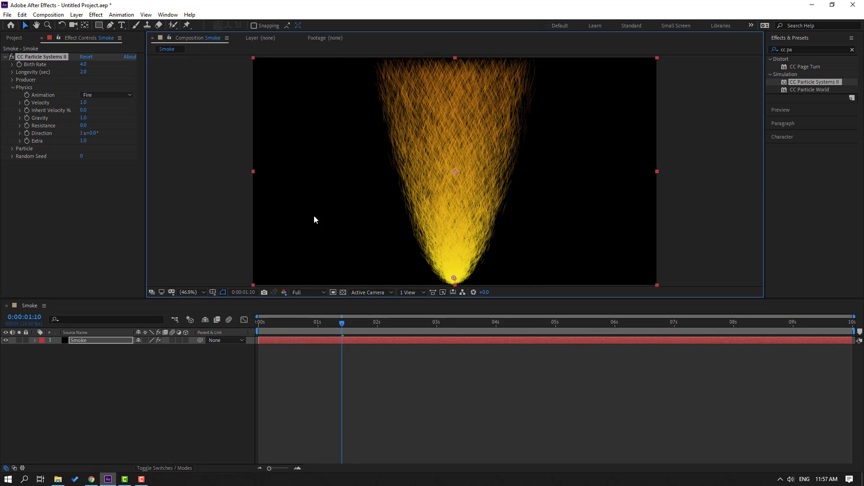
{"action": "left_click", "coordinate": [11, 149]}
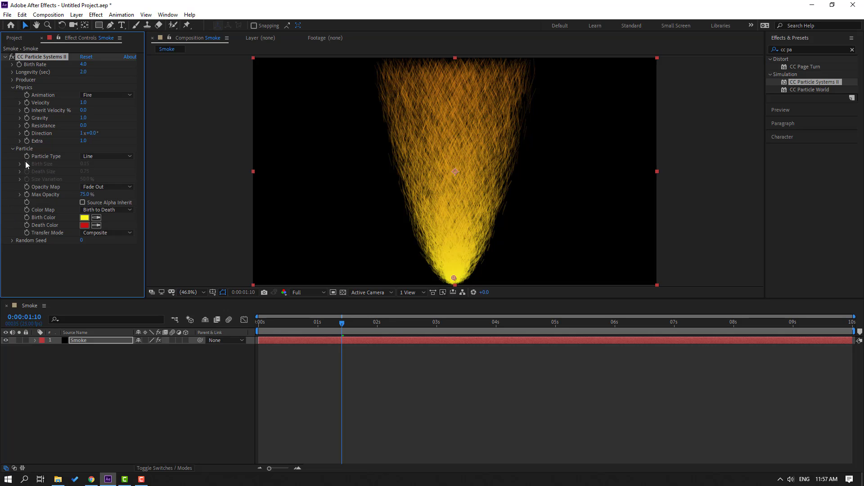
{"action": "left_click", "coordinate": [107, 156]}
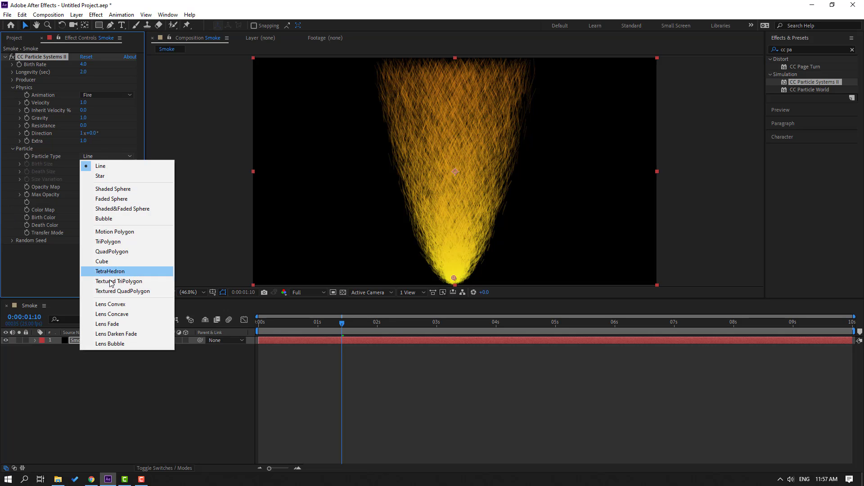
Make the particles Lens Convex and turn on the transparency grid
{"action": "left_click", "coordinate": [110, 305]}
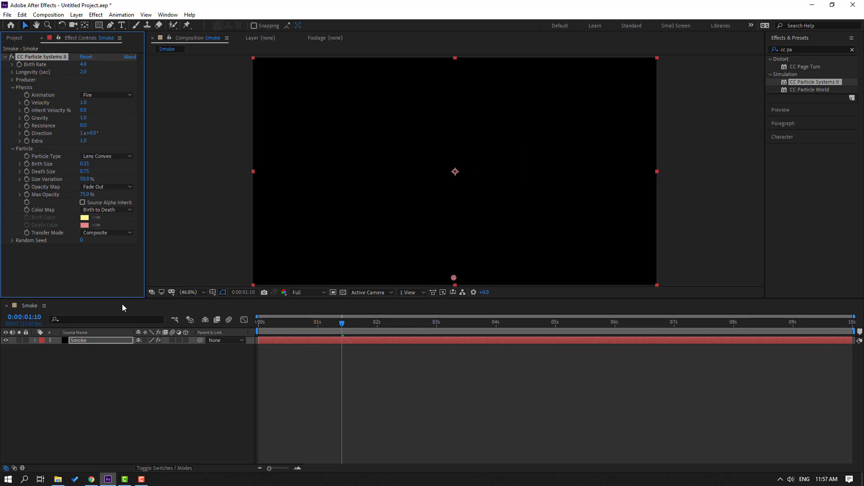
{"action": "left_click_drag", "start_coordinate": [338, 327], "coordinate": [319, 329]}
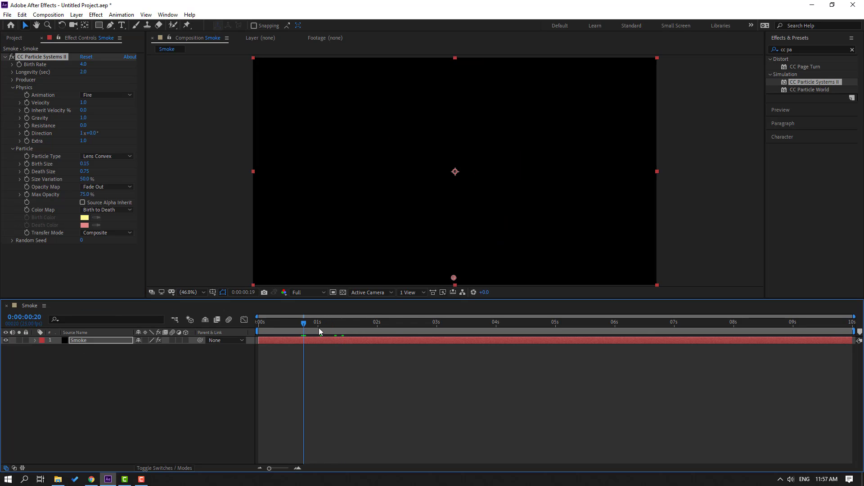
{"action": "left_click", "coordinate": [343, 292]}
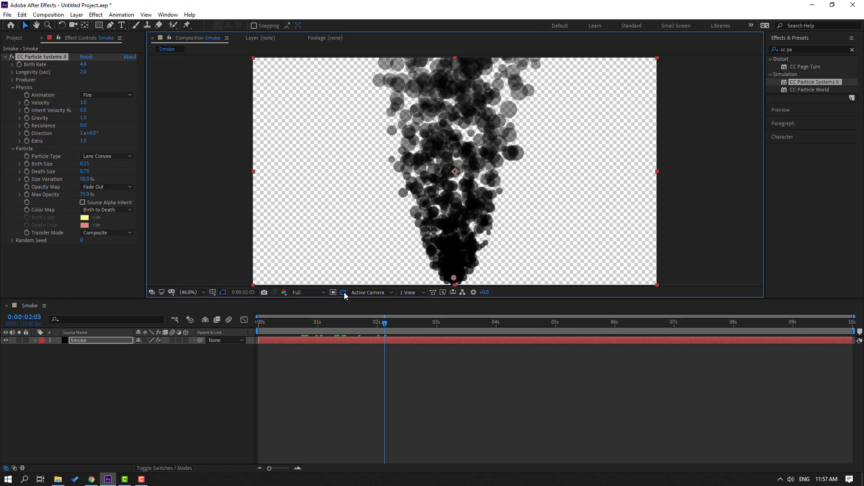
{"action": "left_click_drag", "start_coordinate": [337, 322], "coordinate": [366, 325]}
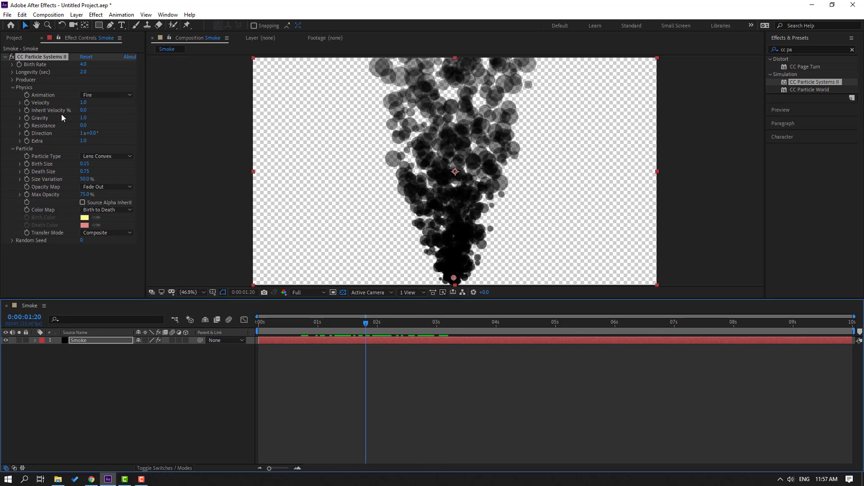
Set Velocity 0.6, Birth Rate 3, Birth Size 0.52 and Death Size 1.11
{"action": "left_click_drag", "start_coordinate": [83, 102], "coordinate": [71, 108]}
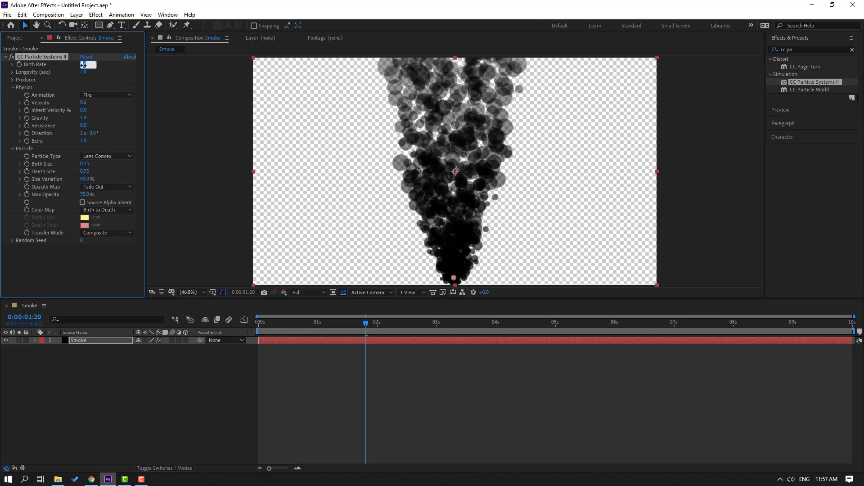
{"action": "type", "text": "2"}
{"action": "key", "text": "Return"}
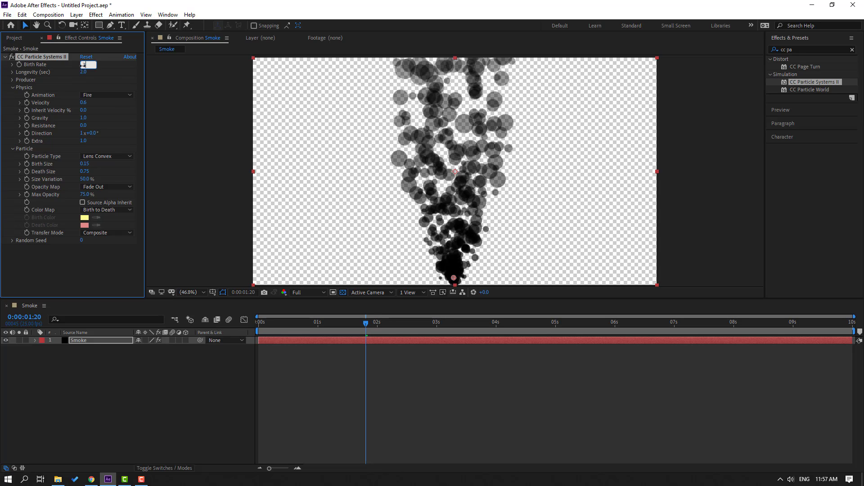
{"action": "type", "text": "3"}
{"action": "key", "text": "Return"}
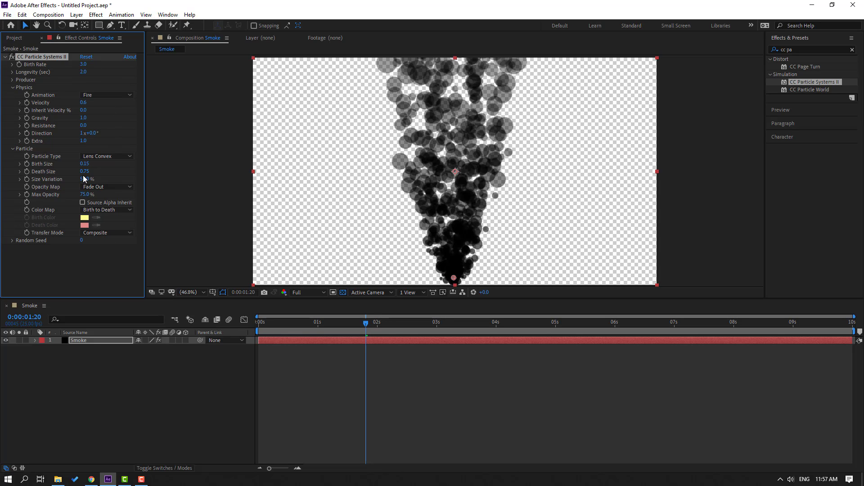
{"action": "left_click_drag", "start_coordinate": [86, 165], "coordinate": [103, 167]}
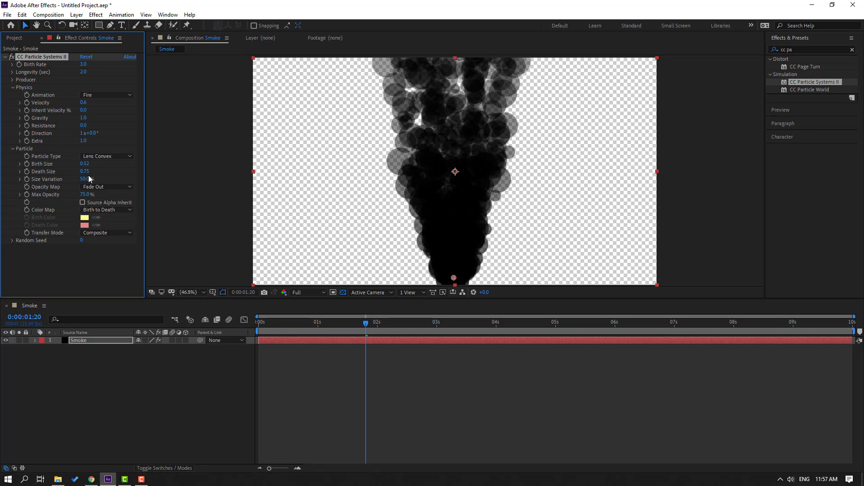
{"action": "left_click_drag", "start_coordinate": [74, 174], "coordinate": [101, 172]}
{"action": "left_click", "coordinate": [399, 328]}
{"action": "key", "text": "Page_Down"}
{"action": "key", "text": "Page_Down"}
{"action": "key", "text": "Page_Down"}
{"action": "key", "text": "Page_Down"}
{"action": "key", "text": "Page_Down"}
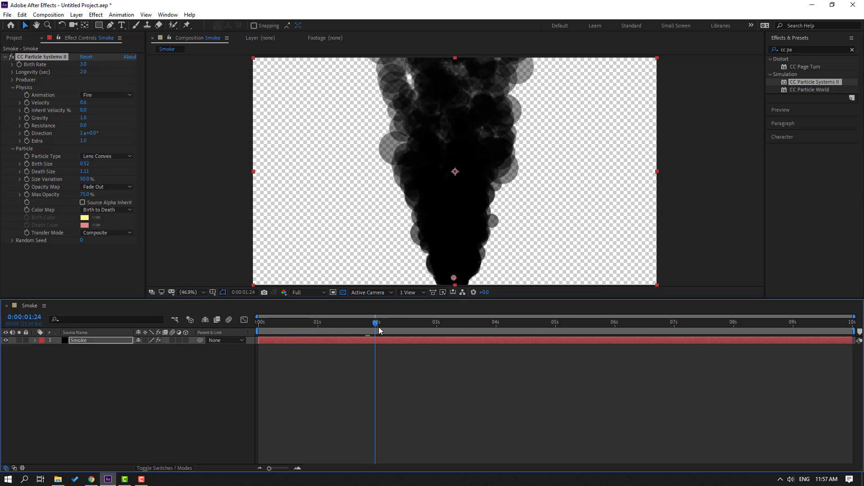
{"action": "left_click", "coordinate": [306, 293]}
Set preview resolution to Quarter, raise the emitter slightly and set Size Variation to 100%
{"action": "left_click", "coordinate": [308, 340]}
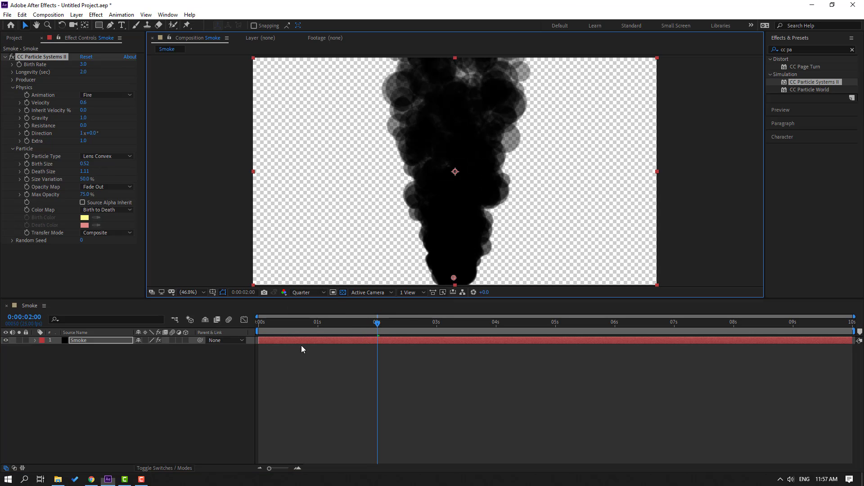
{"action": "left_click_drag", "start_coordinate": [375, 325], "coordinate": [409, 327]}
{"action": "mouse_move", "coordinate": [454, 278]}
{"action": "left_mouse_down"}
{"action": "mouse_move", "coordinate": [451, 254]}
{"action": "mouse_move", "coordinate": [453, 264]}
{"action": "left_mouse_up"}
{"action": "left_click_drag", "start_coordinate": [349, 326], "coordinate": [379, 327]}
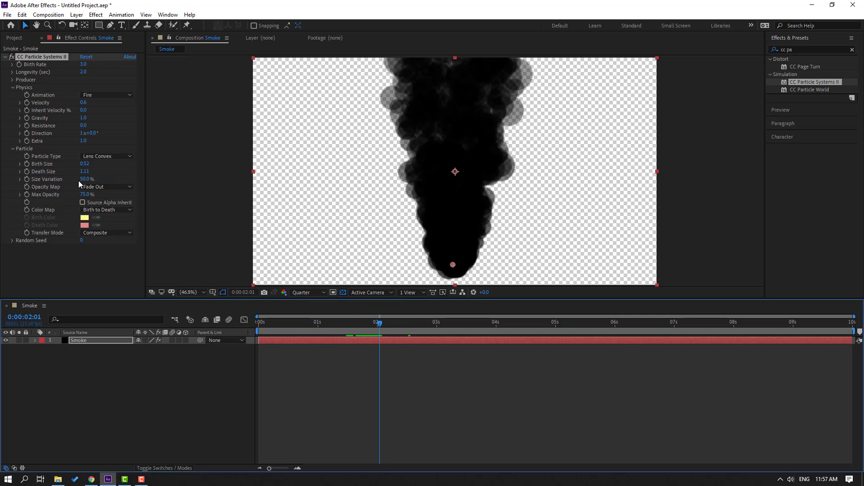
{"action": "left_click_drag", "start_coordinate": [93, 180], "coordinate": [155, 189]}
{"action": "left_click", "coordinate": [332, 323]}
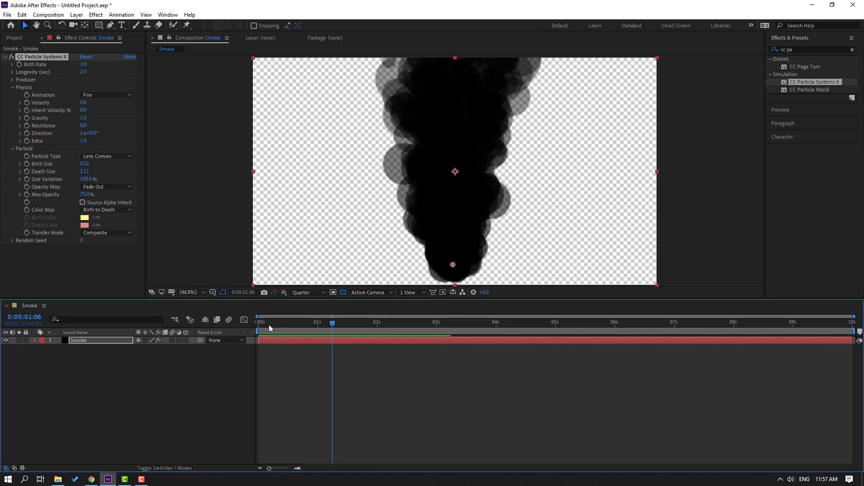
{"action": "key", "text": "space"}
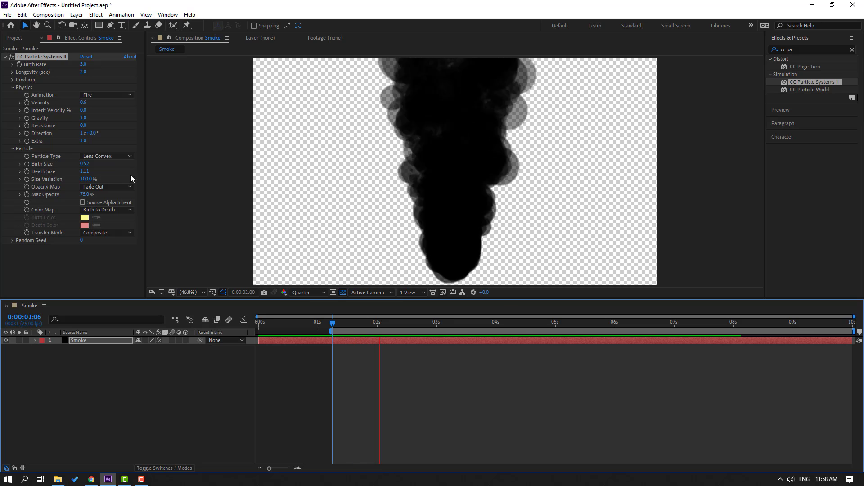
Set the Producer's Radius X to 0.0 and preview the smoke
{"action": "left_click", "coordinate": [12, 80]}
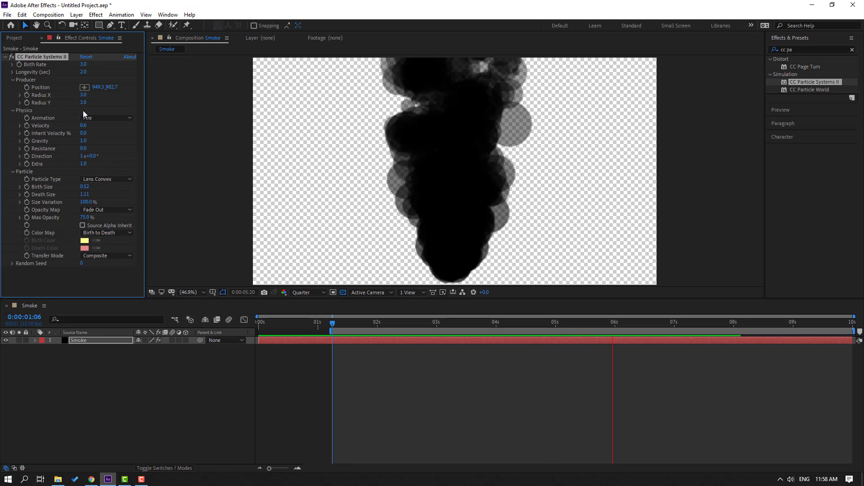
{"action": "left_click", "coordinate": [408, 323]}
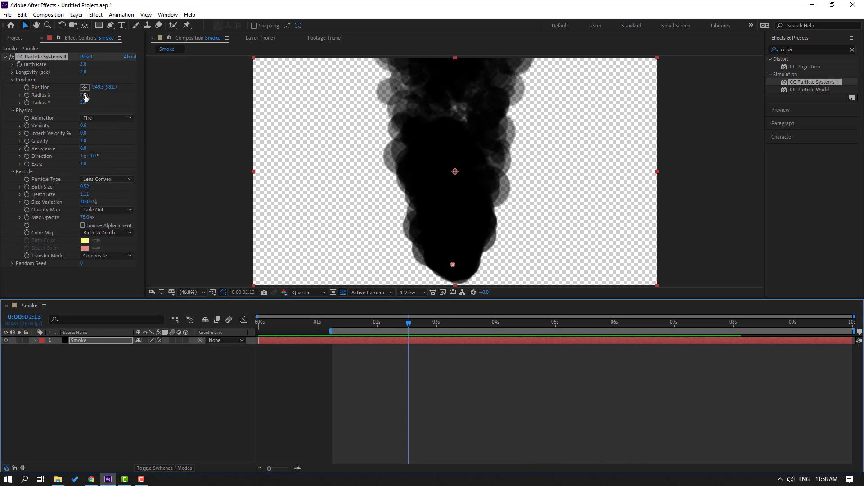
{"action": "left_click", "coordinate": [84, 95]}
{"action": "type", "text": "0"}
{"action": "key", "text": "Return"}
{"action": "key", "text": "space"}
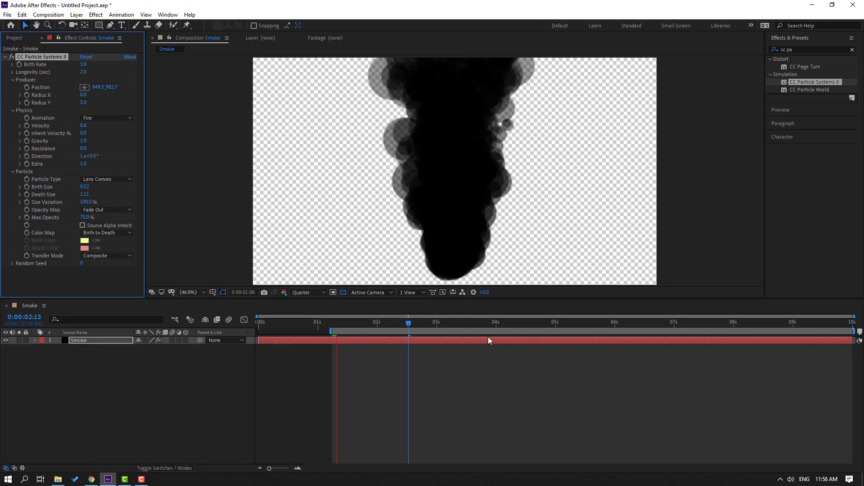
{"action": "left_click", "coordinate": [406, 323]}
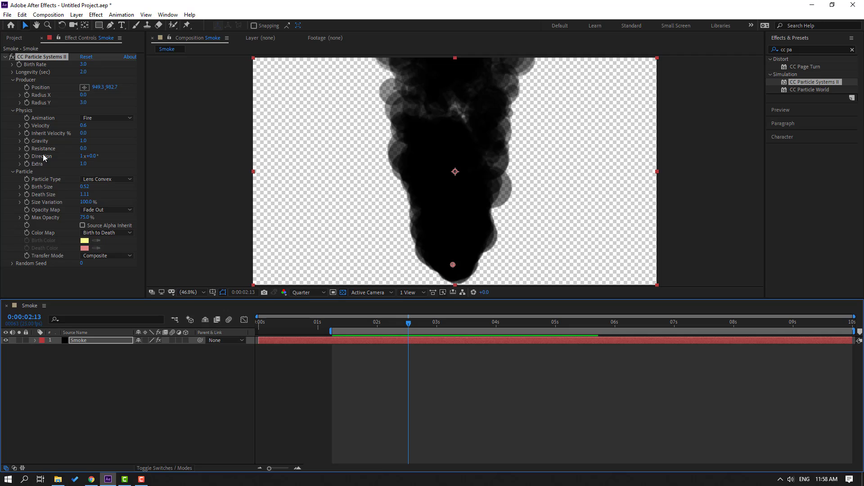
Raise Gravity to 1.3, lower the emitter slightly and set Velocity to 1.8
{"action": "left_click_drag", "start_coordinate": [83, 143], "coordinate": [97, 141]}
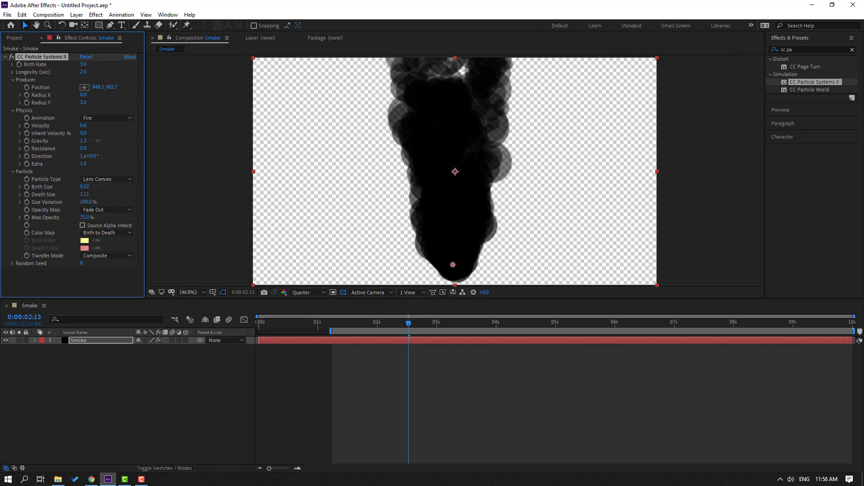
{"action": "left_click_drag", "start_coordinate": [453, 266], "coordinate": [454, 268]}
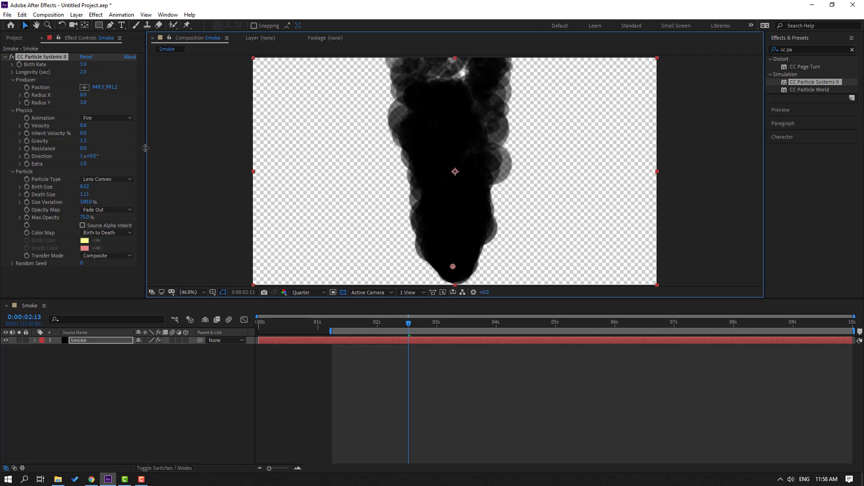
{"action": "left_click_drag", "start_coordinate": [86, 129], "coordinate": [152, 156]}
{"action": "key", "text": "space"}
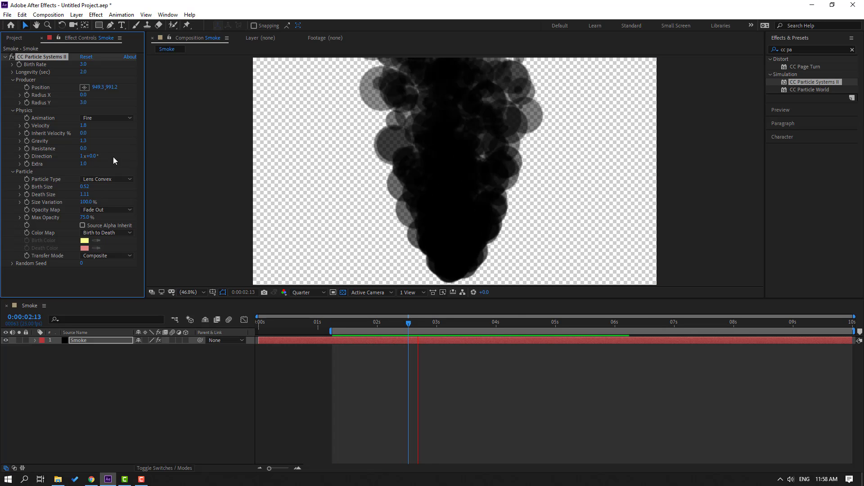
{"action": "key", "text": "space"}
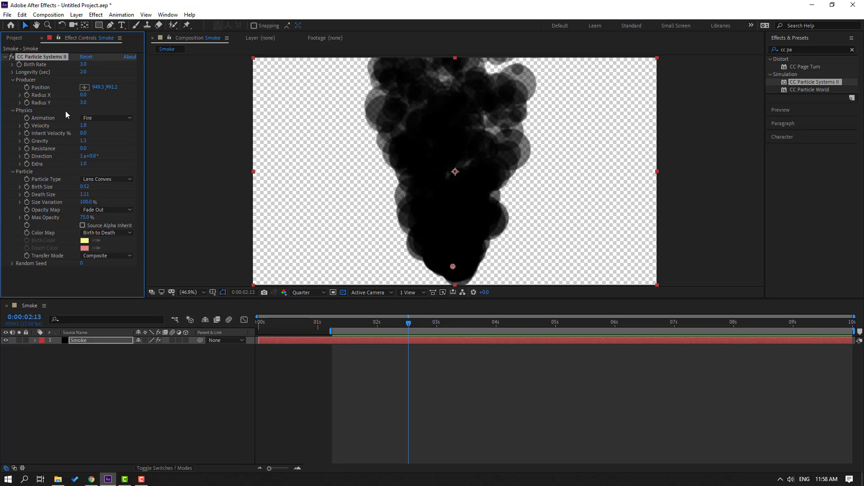
Set Resistance to 2.2 to narrow the plume and preview it
{"action": "left_click_drag", "start_coordinate": [85, 150], "coordinate": [53, 156]}
{"action": "key", "text": "space"}
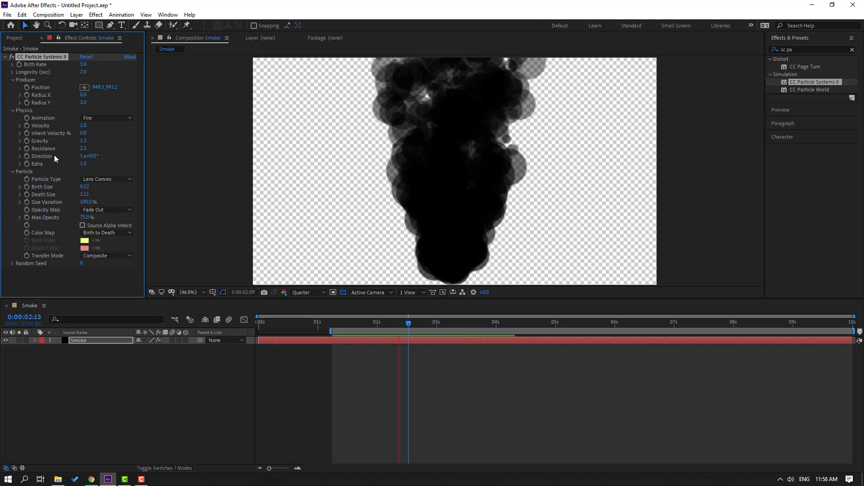
{"action": "key", "text": "space"}
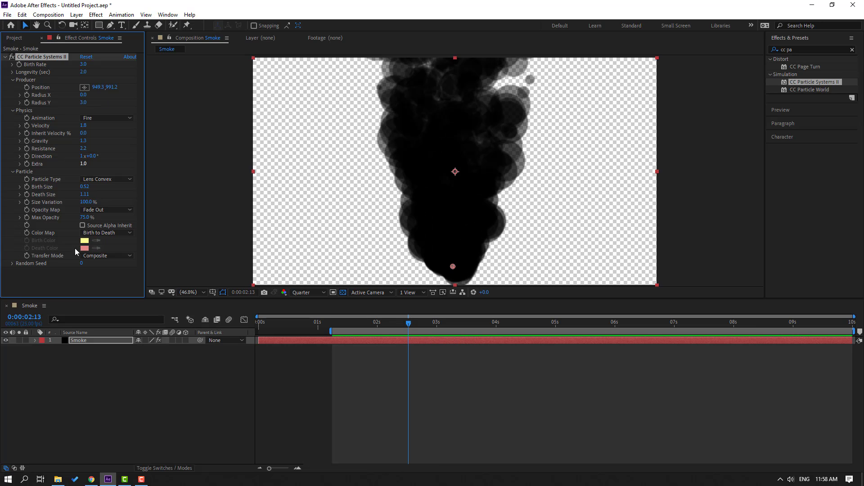
{"action": "left_click", "coordinate": [82, 342]}
{"action": "key", "text": "r"}
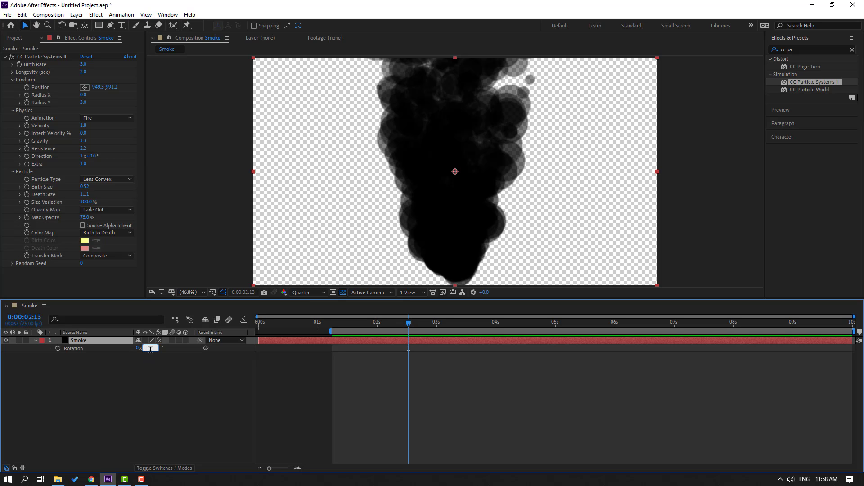
Rotate the Smoke layer -90° and shift it left so the plume streams sideways
{"action": "key", "text": "Return"}
{"action": "key", "text": "space"}
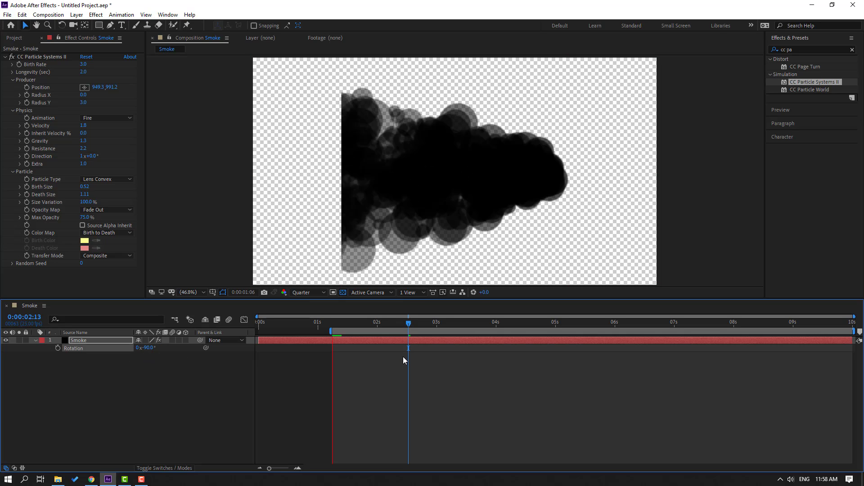
{"action": "key", "text": "space"}
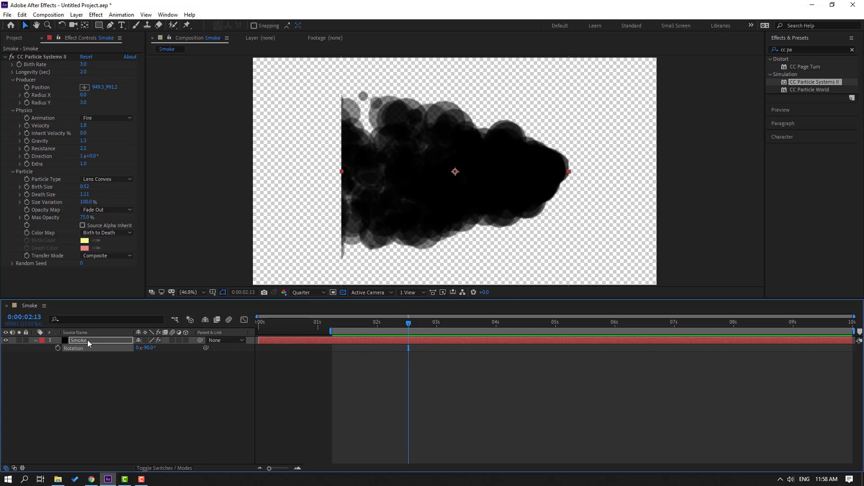
{"action": "left_click_drag", "start_coordinate": [381, 180], "coordinate": [301, 191]}
{"action": "left_click", "coordinate": [450, 338]}
{"action": "key", "text": "space"}
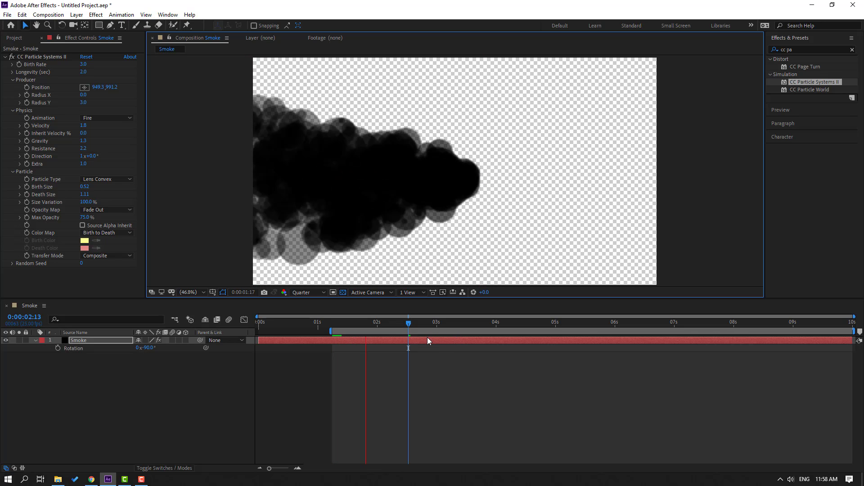
{"action": "key", "text": "space"}
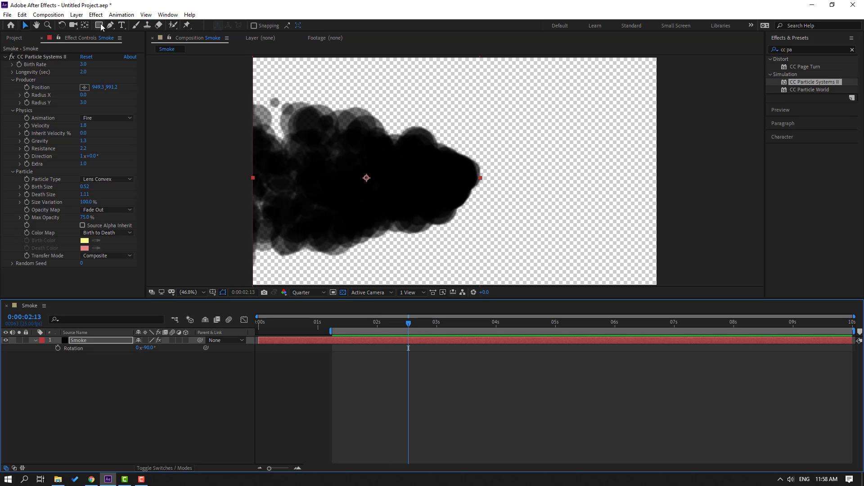
{"action": "left_click", "coordinate": [100, 26]}
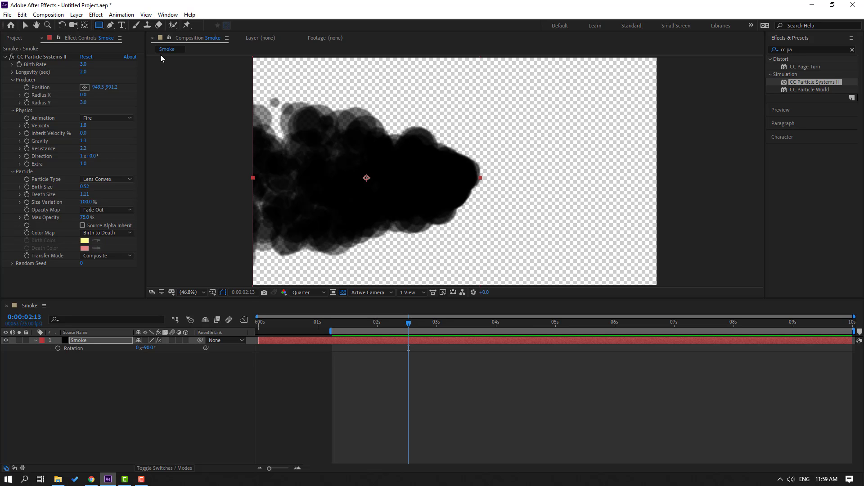
Draw a rectangular mask keeping only the upper-left smoke with a flat bottom edge
{"action": "key", "text": "comma"}
{"action": "key", "text": "comma"}
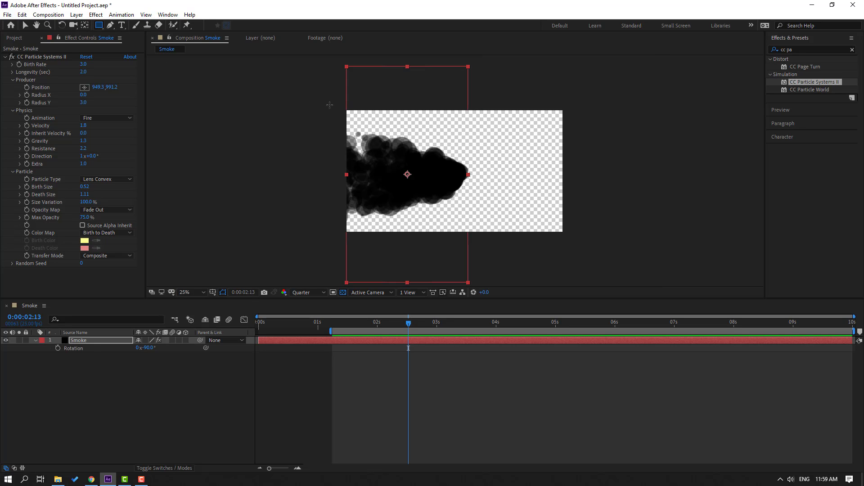
{"action": "left_click_drag", "start_coordinate": [331, 105], "coordinate": [484, 171]}
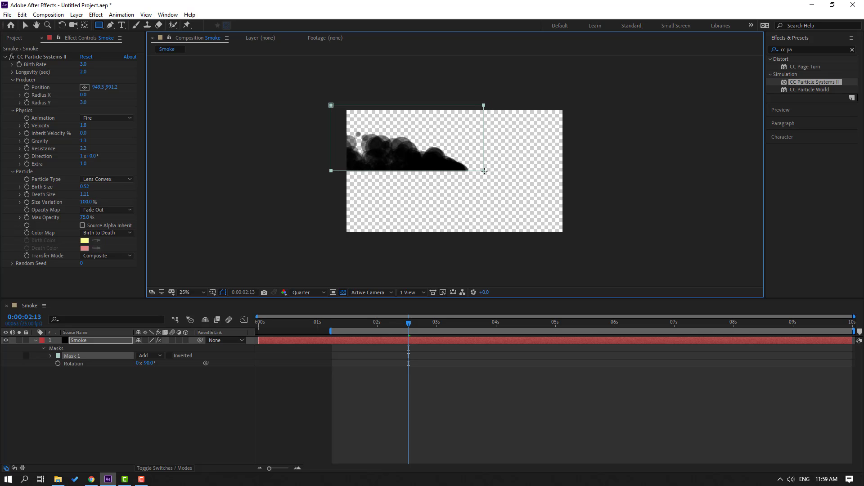
{"action": "left_click", "coordinate": [468, 404]}
{"action": "key", "text": "space"}
{"action": "key", "text": "period"}
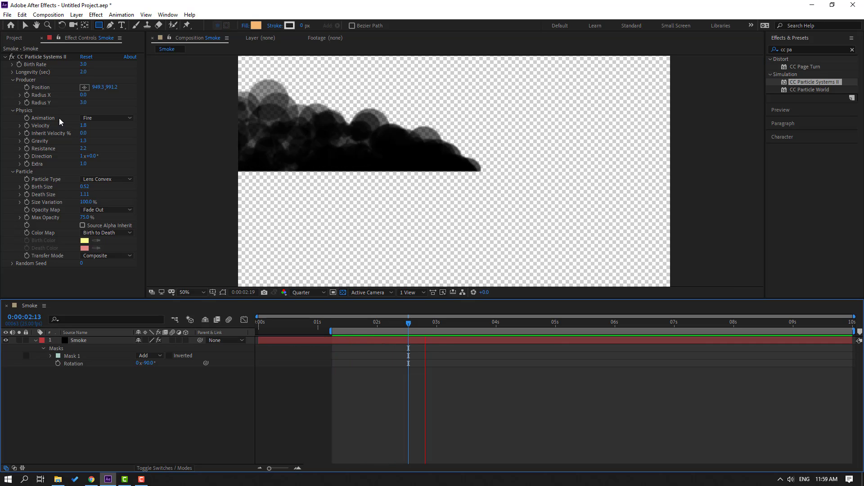
{"action": "key", "text": "space"}
{"action": "left_click", "coordinate": [26, 28]}
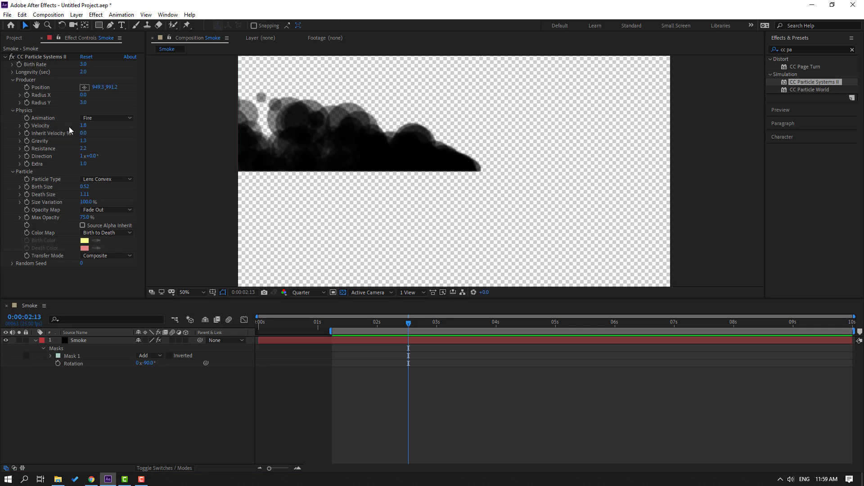
{"action": "left_click", "coordinate": [35, 340]}
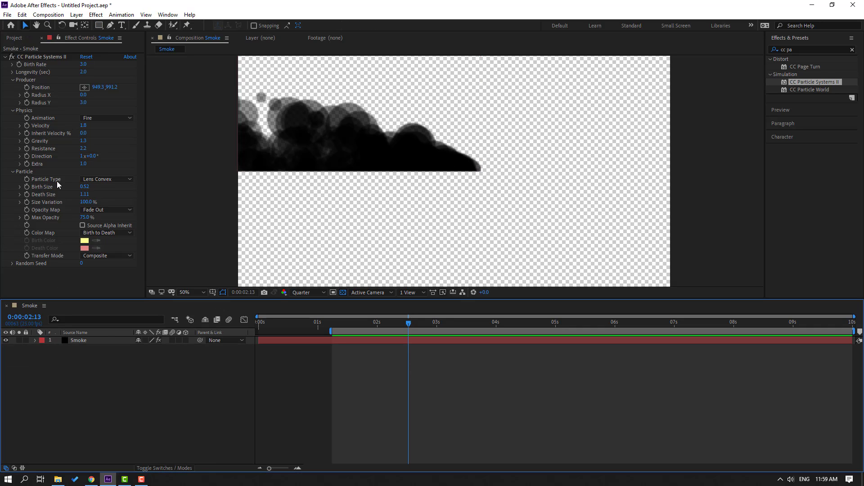
{"action": "left_click", "coordinate": [14, 39]}
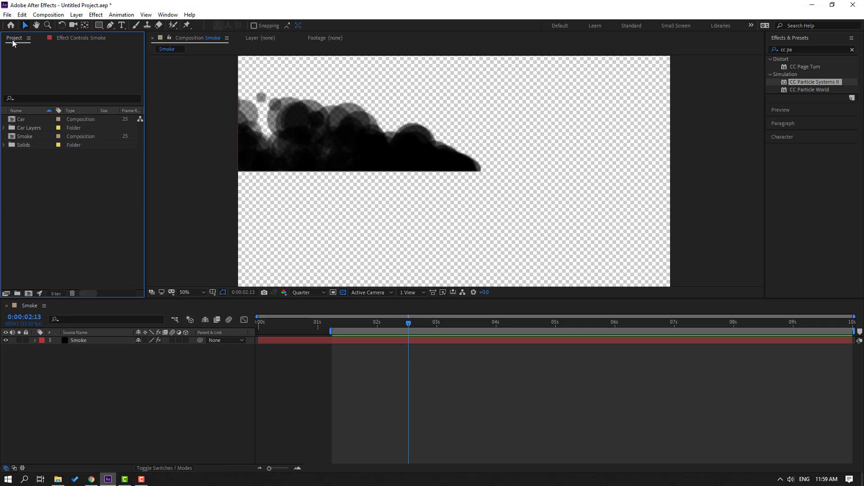
Add the Car composition above Smoke, flip it horizontally and move it right of the plume
{"action": "left_click", "coordinate": [19, 120]}
{"action": "left_click_drag", "start_coordinate": [19, 121], "coordinate": [86, 338]}
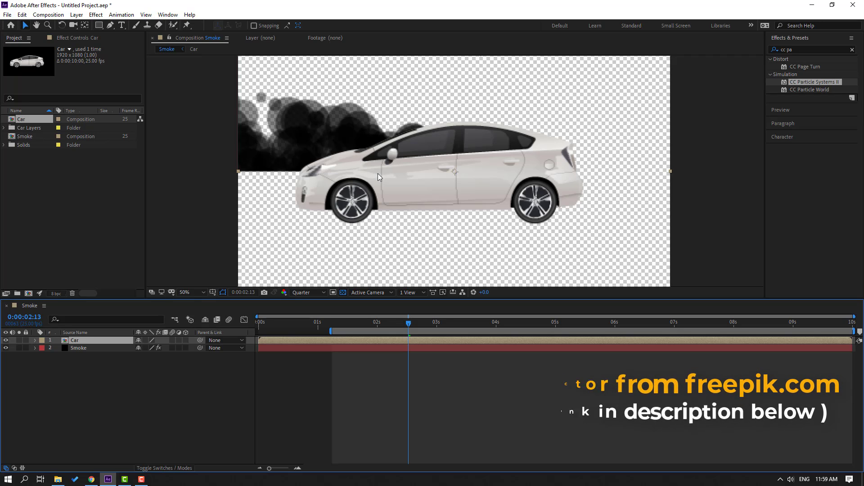
{"action": "left_click", "coordinate": [75, 359]}
{"action": "left_click", "coordinate": [74, 342]}
{"action": "right_click", "coordinate": [75, 344]}
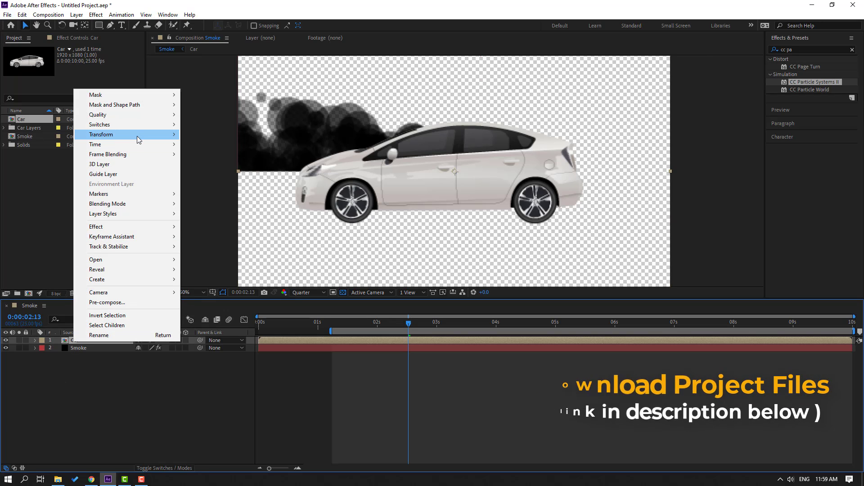
{"action": "mouse_move", "coordinate": [137, 136]}
{"action": "left_click", "coordinate": [209, 214]}
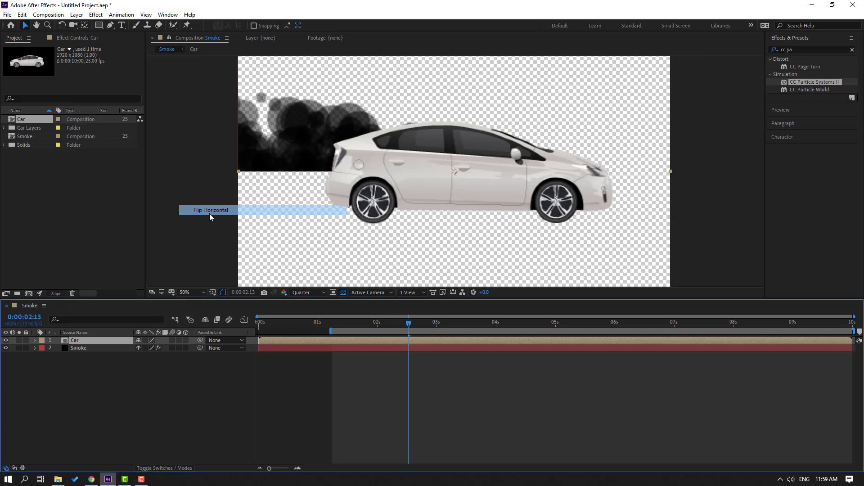
{"action": "left_click_drag", "start_coordinate": [415, 191], "coordinate": [505, 179]}
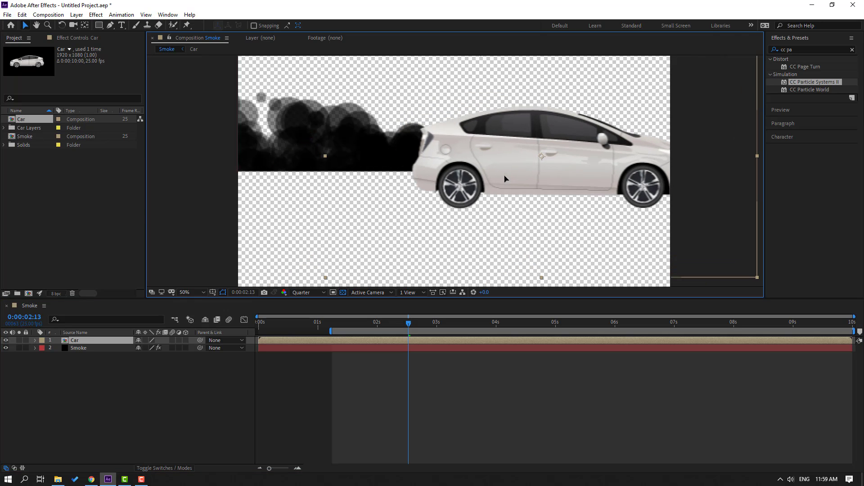
Scale the Car layer to 200%, reposition it, and lower the smoke to ground level
{"action": "key", "text": "s"}
{"action": "left_click_drag", "start_coordinate": [147, 351], "coordinate": [124, 353]}
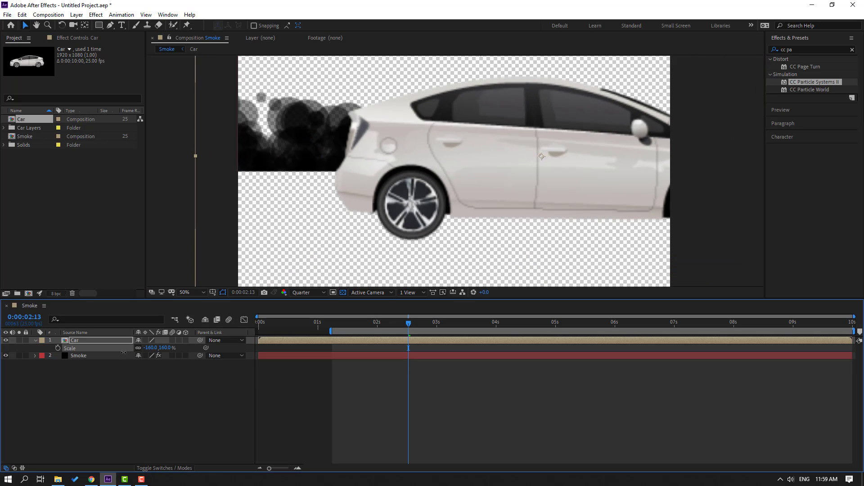
{"action": "left_click_drag", "start_coordinate": [152, 348], "coordinate": [160, 348]}
{"action": "left_click_drag", "start_coordinate": [375, 203], "coordinate": [453, 186]}
{"action": "left_click", "coordinate": [152, 348]}
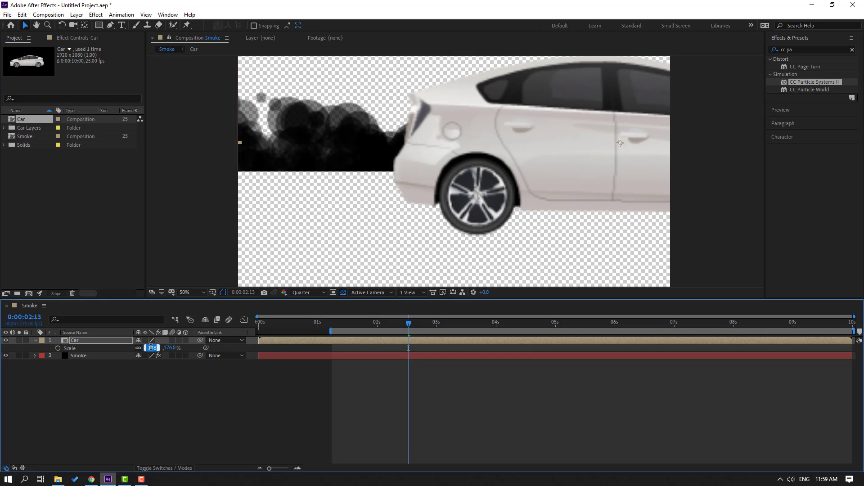
{"action": "type", "text": "-200"}
{"action": "key", "text": "Return"}
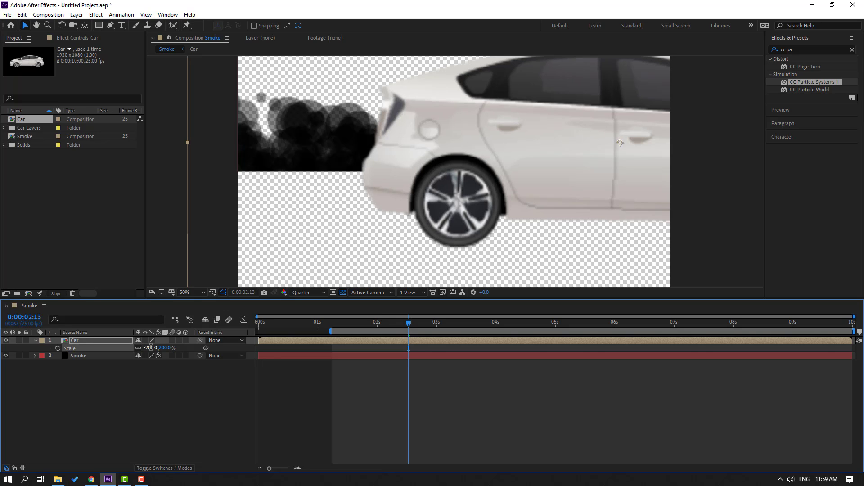
{"action": "left_click_drag", "start_coordinate": [402, 169], "coordinate": [411, 176]}
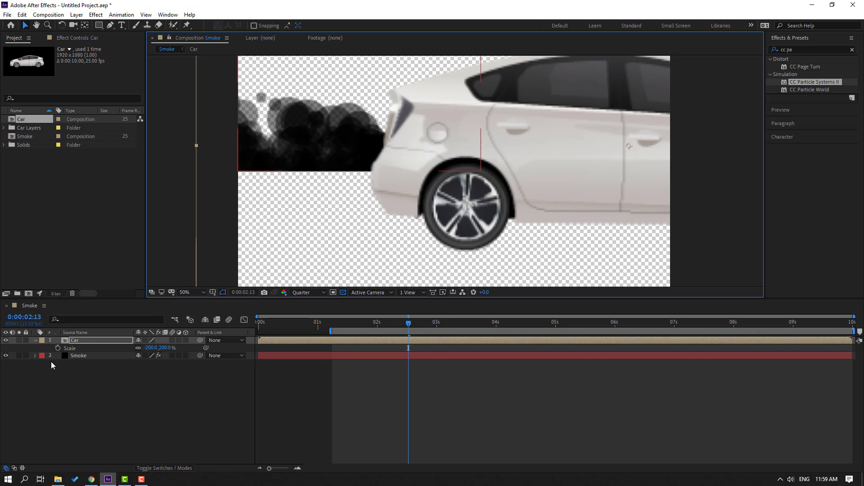
{"action": "left_click", "coordinate": [77, 355]}
{"action": "left_click_drag", "start_coordinate": [328, 145], "coordinate": [317, 225]}
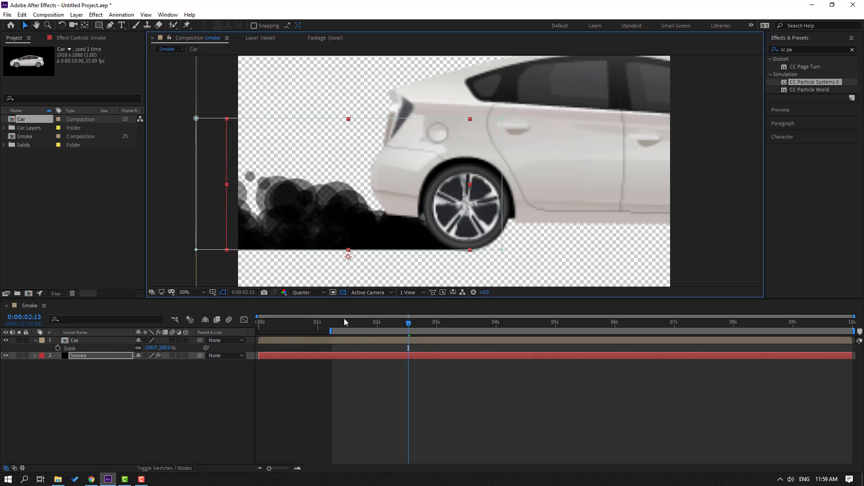
Deselect the layers and play a quick preview of the Smoke composition
{"action": "left_click", "coordinate": [37, 348]}
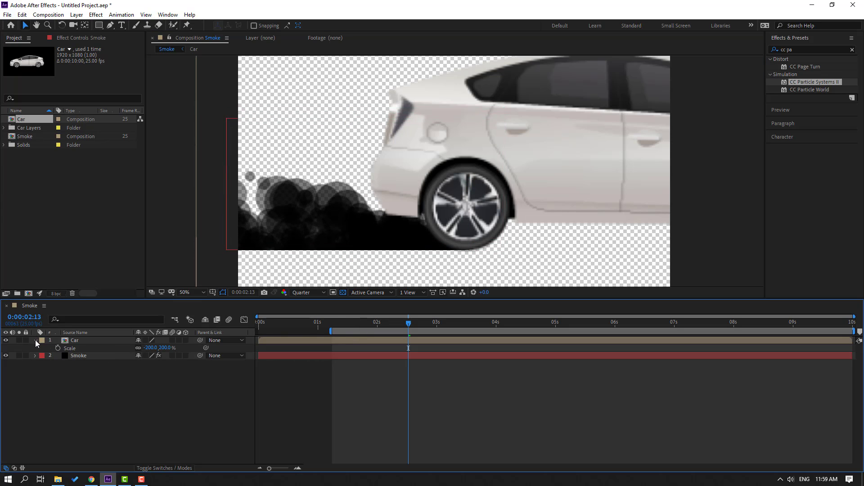
{"action": "left_click", "coordinate": [35, 341]}
{"action": "key", "text": "space"}
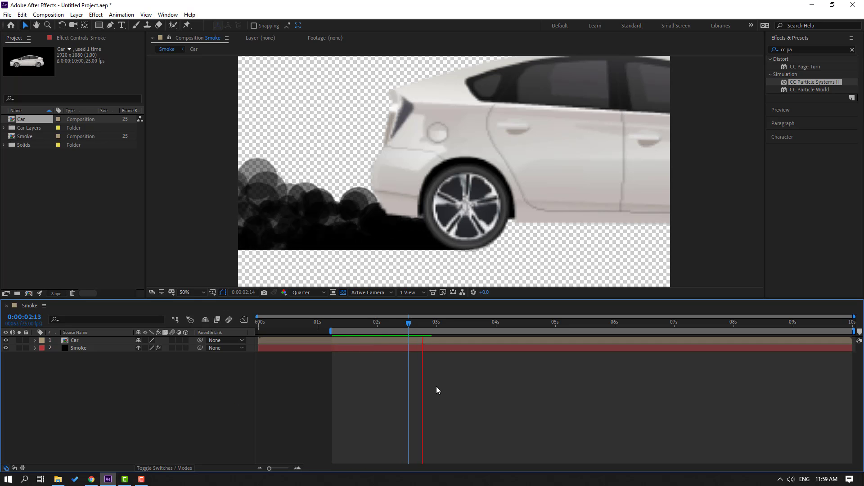
{"action": "key", "text": "space"}
Trim the Smoke comp to its work area and preview over black instead of transparency
{"action": "right_click", "coordinate": [363, 331]}
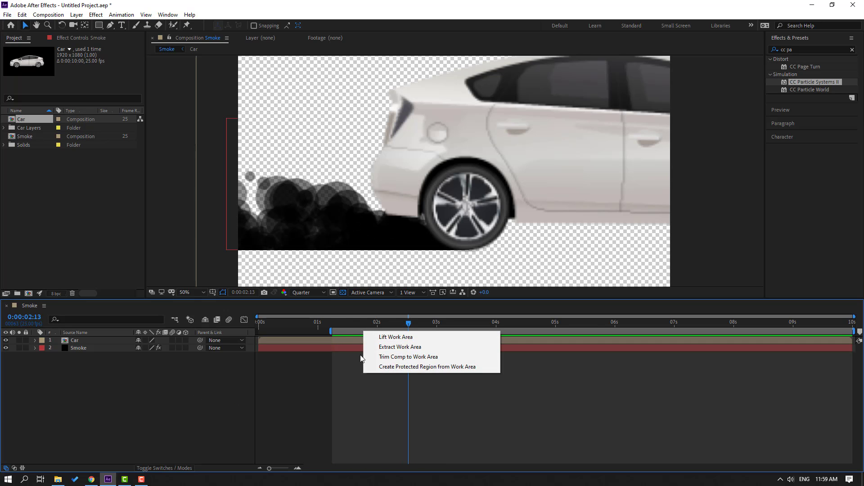
{"action": "left_click", "coordinate": [423, 357]}
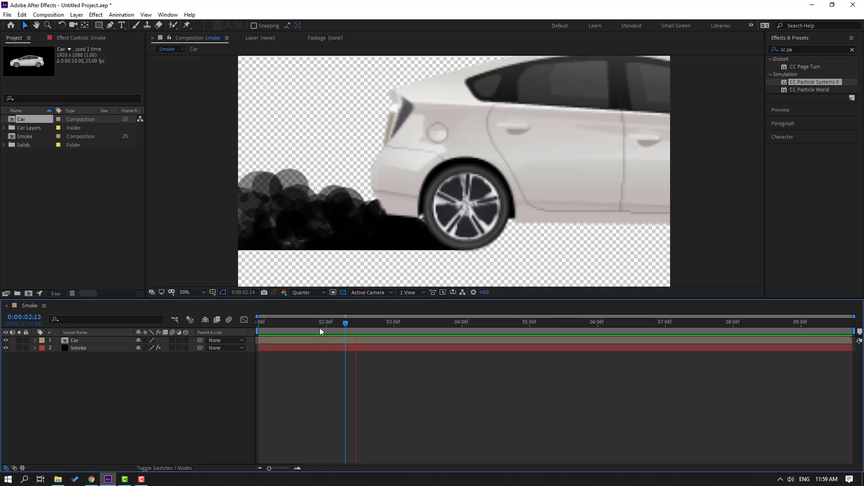
{"action": "key", "text": "space"}
{"action": "left_click", "coordinate": [344, 292]}
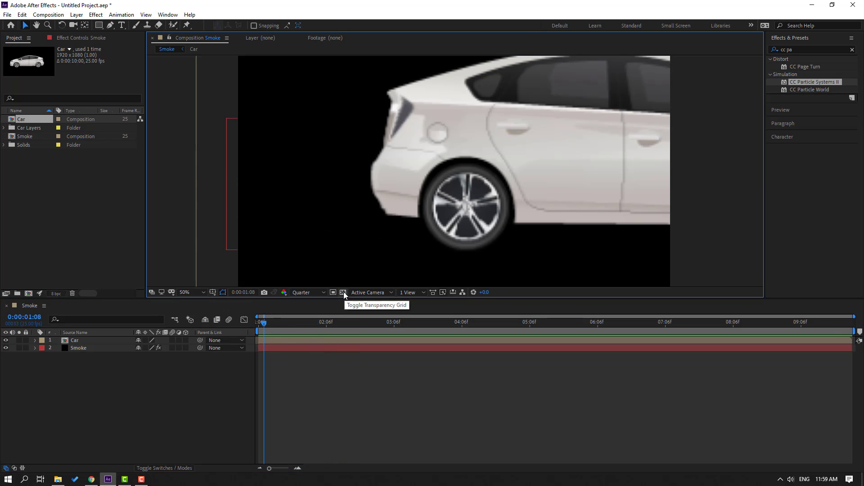
Create a new solid layer named BG in the Smoke composition
{"action": "right_click", "coordinate": [113, 388]}
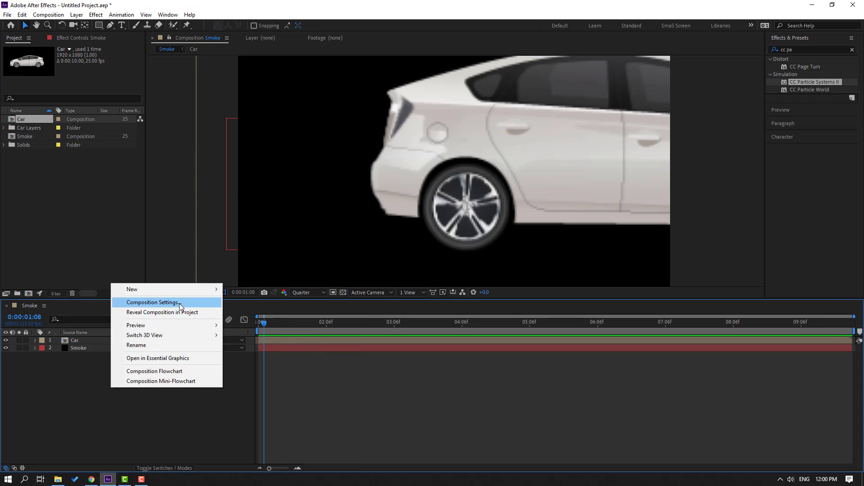
{"action": "mouse_move", "coordinate": [182, 290]}
{"action": "left_click", "coordinate": [247, 314]}
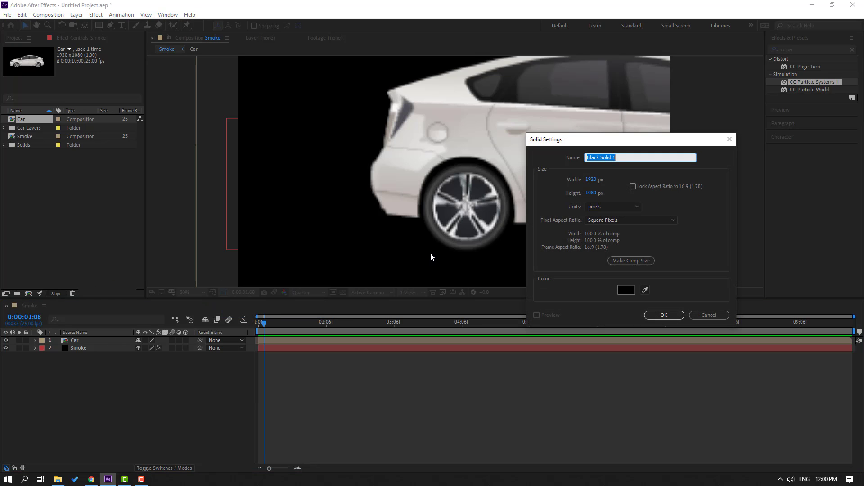
{"action": "left_click", "coordinate": [658, 315]}
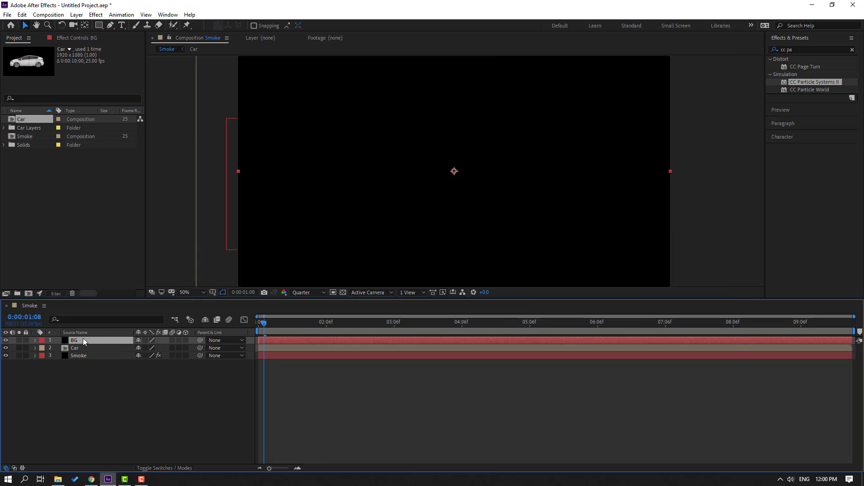
Find the Fill effect in Effects & Presets and apply it to the BG layer
{"action": "left_click", "coordinate": [800, 49]}
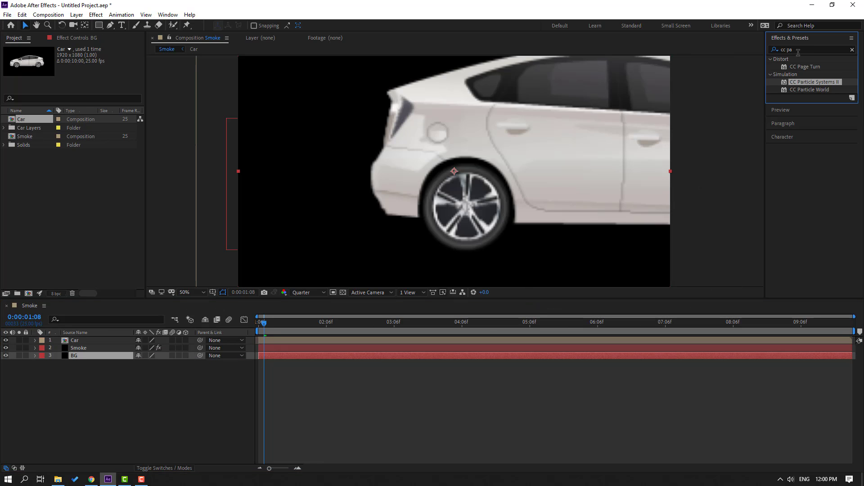
{"action": "type", "text": "fill"}
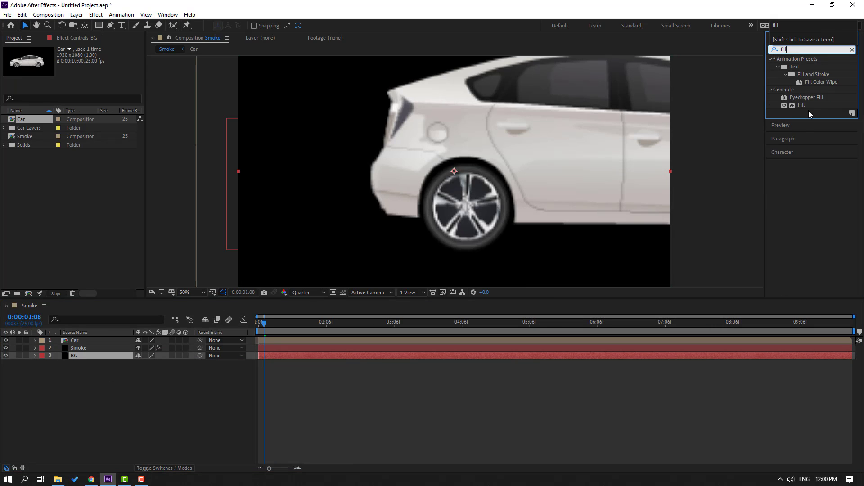
{"action": "left_click_drag", "start_coordinate": [799, 108], "coordinate": [805, 107]}
{"action": "left_click_drag", "start_coordinate": [277, 359], "coordinate": [79, 358]}
Set the BG Fill colour to light orange (FFC468)
{"action": "left_click", "coordinate": [84, 80]}
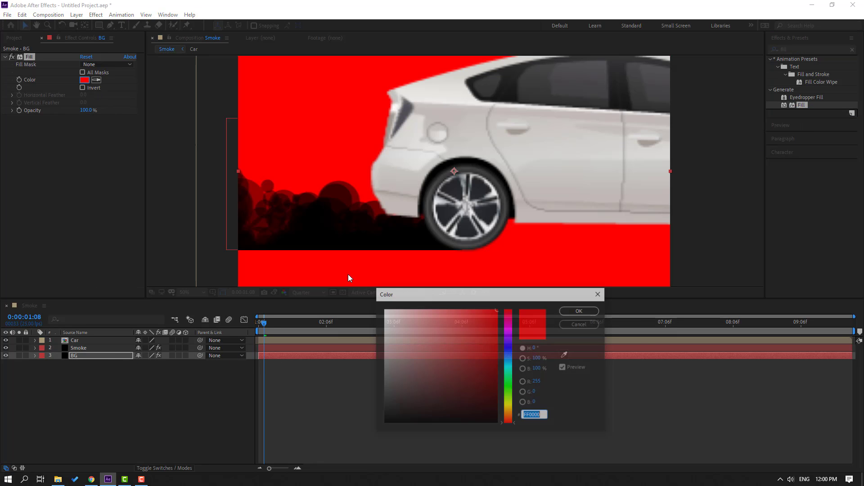
{"action": "left_click", "coordinate": [506, 358]}
{"action": "left_click_drag", "start_coordinate": [478, 328], "coordinate": [452, 319]}
{"action": "left_click_drag", "start_coordinate": [509, 398], "coordinate": [509, 410]}
{"action": "left_click", "coordinate": [472, 327]}
{"action": "left_click", "coordinate": [512, 415]}
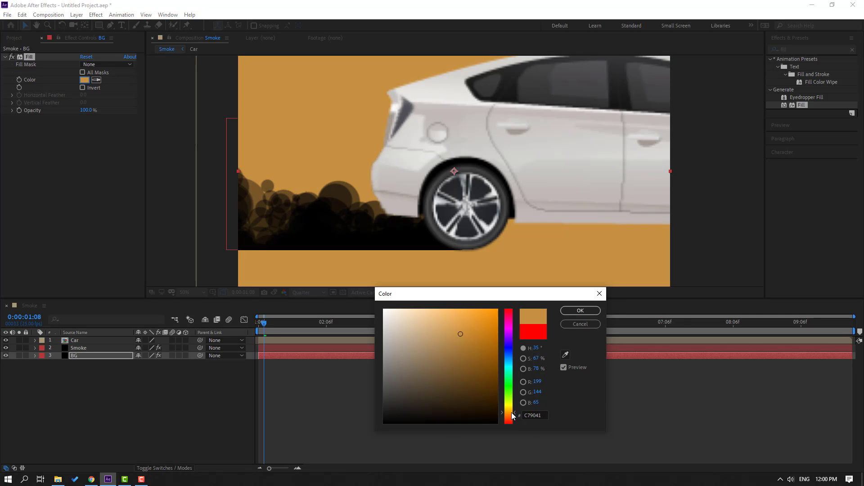
{"action": "left_click_drag", "start_coordinate": [477, 332], "coordinate": [446, 300]}
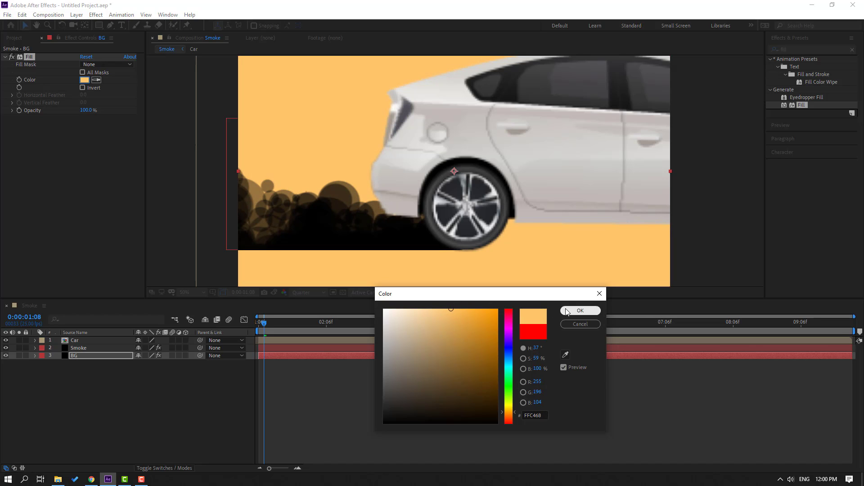
{"action": "left_click", "coordinate": [581, 310]}
Apply a Fill effect to the Smoke layer and colour the particles grey (A6A6A6)
{"action": "left_click", "coordinate": [51, 348]}
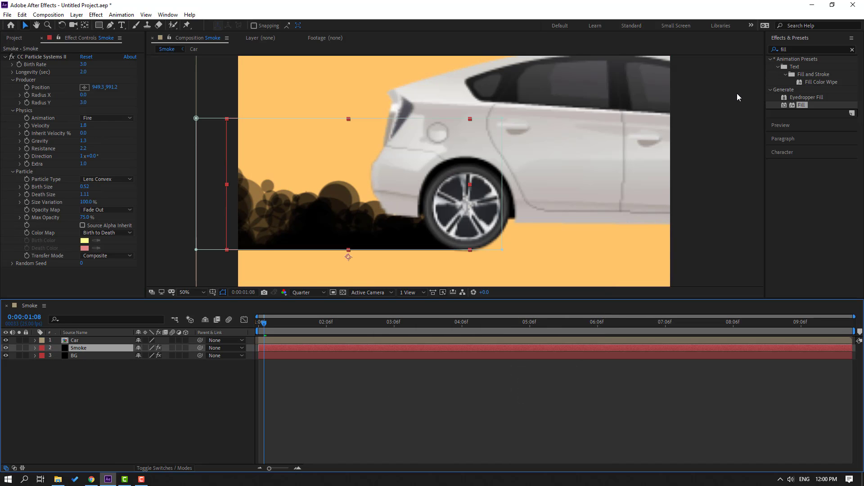
{"action": "left_click_drag", "start_coordinate": [805, 105], "coordinate": [80, 349]}
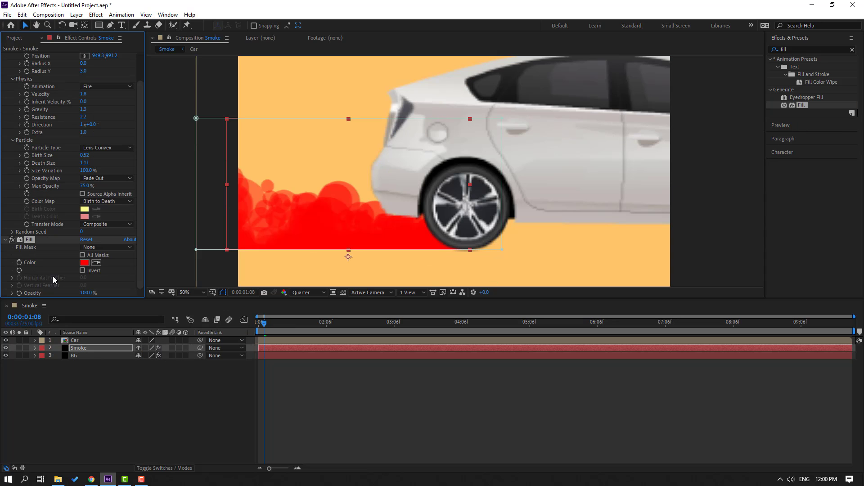
{"action": "left_click", "coordinate": [83, 262]}
{"action": "left_click", "coordinate": [398, 333]}
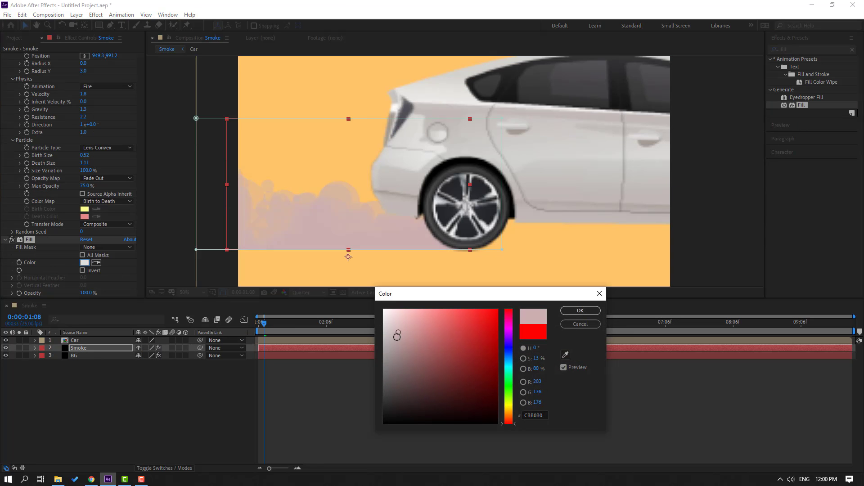
{"action": "left_click_drag", "start_coordinate": [397, 335], "coordinate": [352, 360]}
{"action": "left_click", "coordinate": [580, 311]}
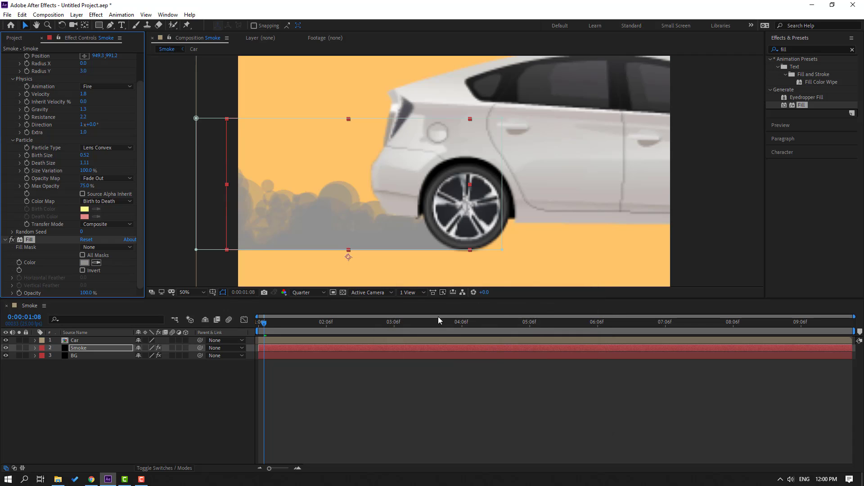
{"action": "left_click", "coordinate": [182, 397]}
Change the BG layer's Fill colour to dark grey 2E2F31
{"action": "key", "text": "space"}
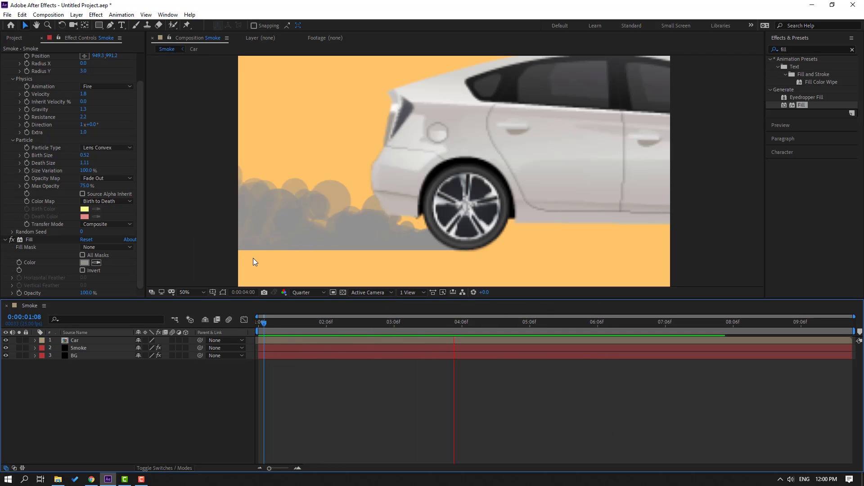
{"action": "key", "text": "space"}
{"action": "left_click", "coordinate": [92, 355]}
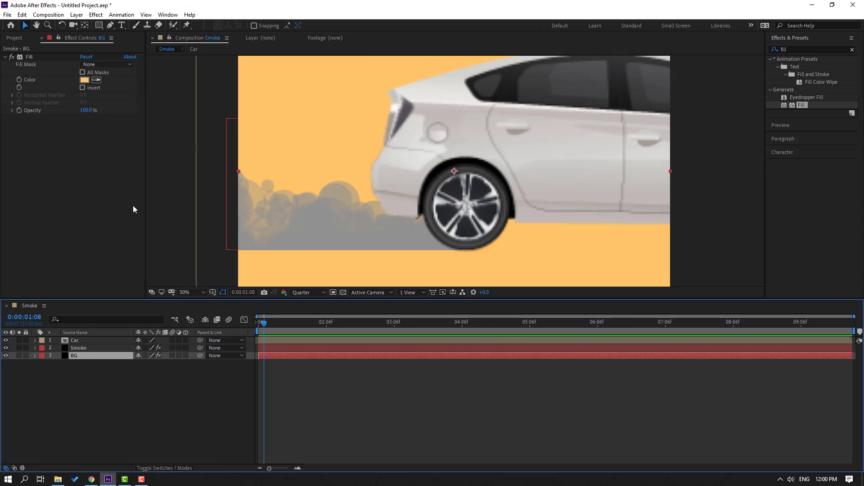
{"action": "left_click", "coordinate": [84, 79]}
{"action": "left_click", "coordinate": [396, 389]}
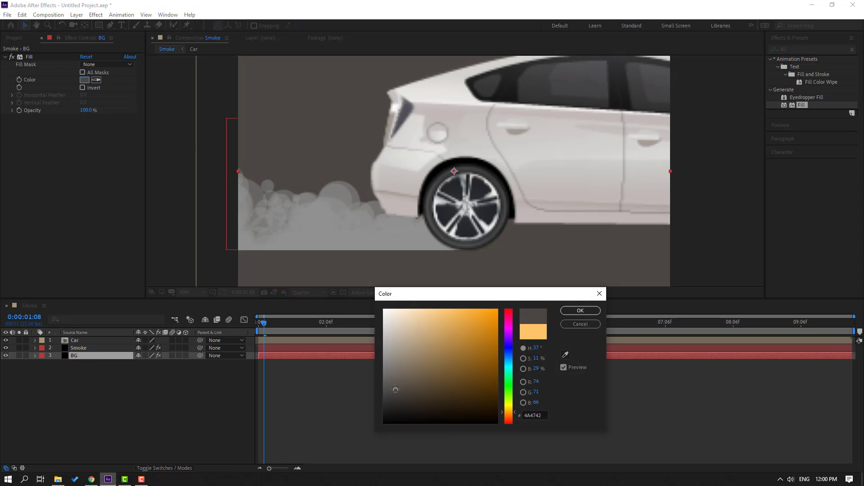
{"action": "left_click_drag", "start_coordinate": [382, 393], "coordinate": [392, 409]}
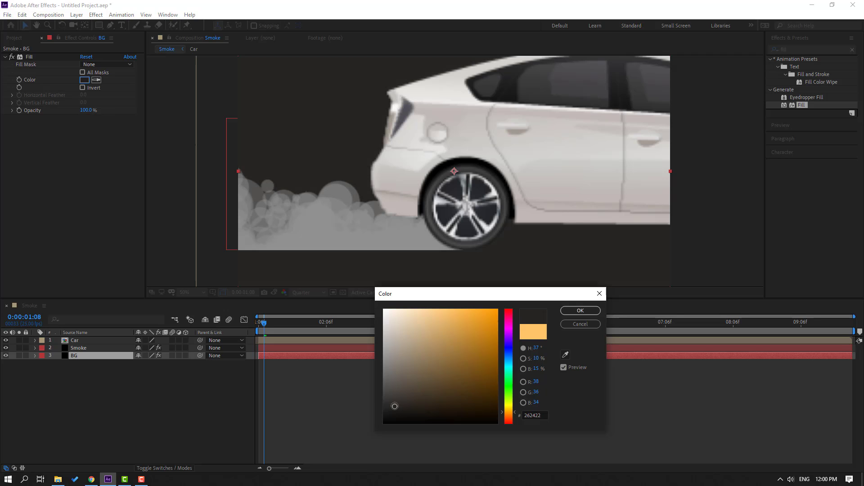
{"action": "left_click", "coordinate": [510, 351]}
{"action": "left_click_drag", "start_coordinate": [462, 339], "coordinate": [446, 359]}
{"action": "left_click_drag", "start_coordinate": [406, 395], "coordinate": [389, 402]}
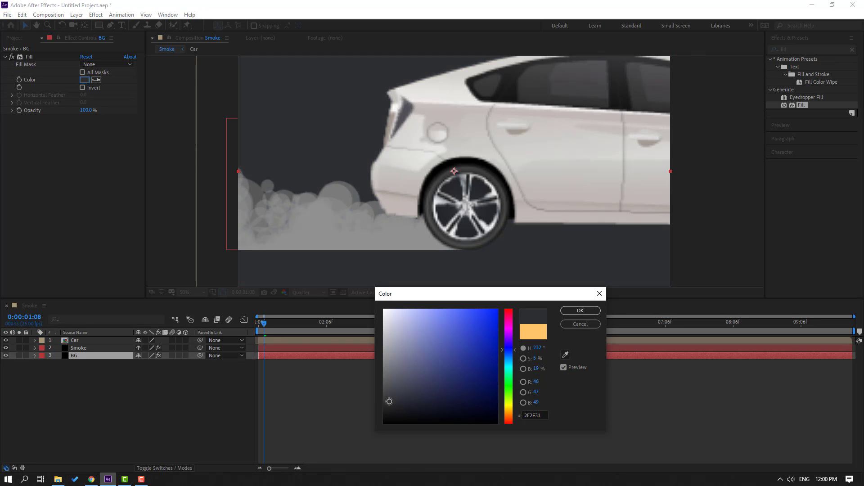
{"action": "left_click", "coordinate": [580, 310]}
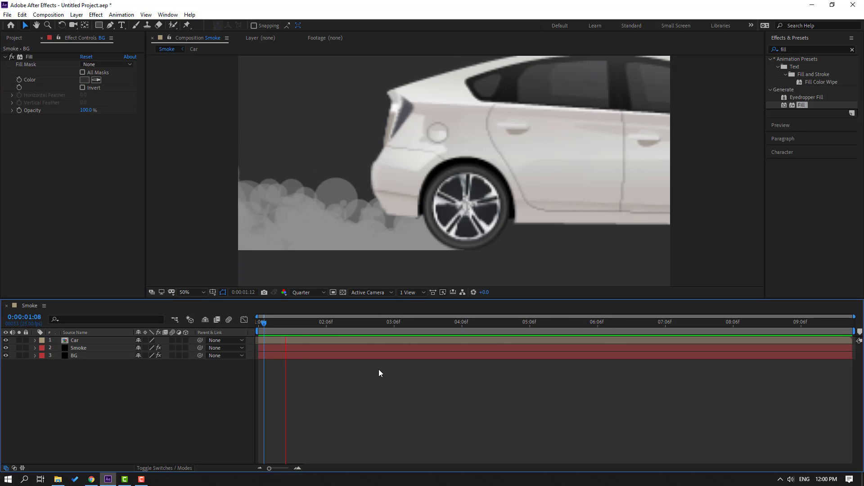
Preview the grey smoke trailing the car over the dark grey background
{"action": "left_click", "coordinate": [77, 348]}
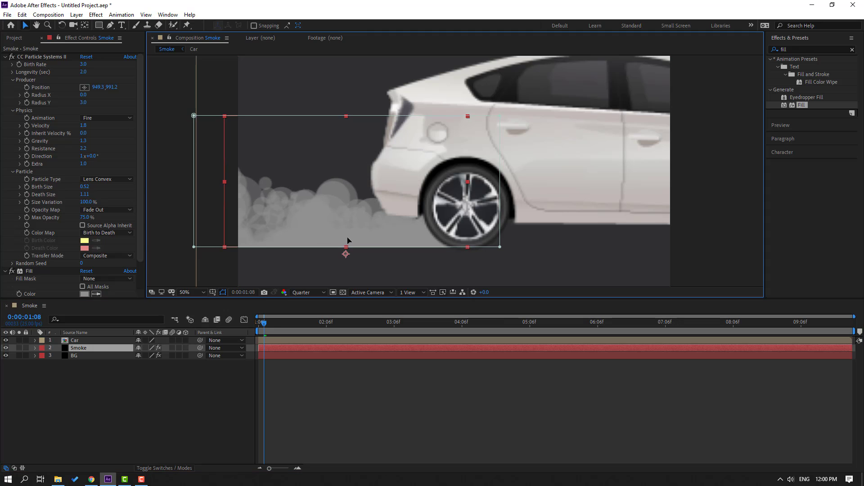
{"action": "left_click", "coordinate": [412, 374]}
{"action": "key", "text": "space"}
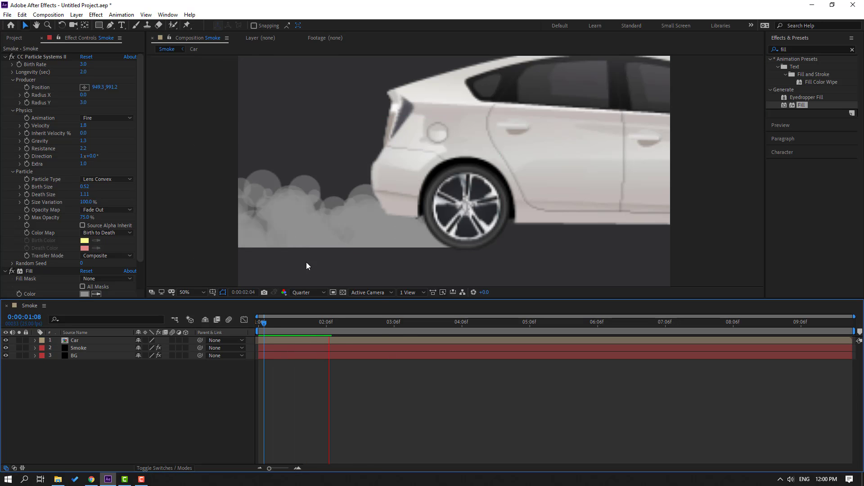
{"action": "scroll", "coordinate": [300, 260], "scroll_direction": "down", "scroll_amount": 2}
{"action": "scroll", "coordinate": [310, 261], "scroll_direction": "up", "scroll_amount": 2}
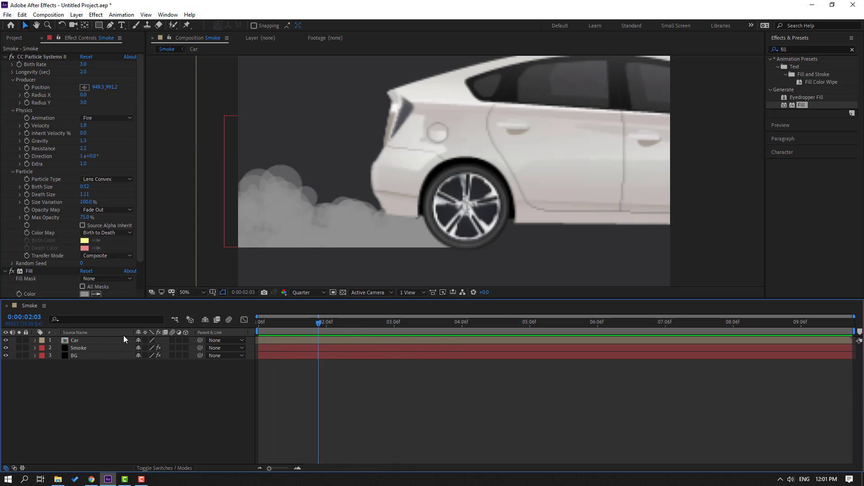
{"action": "left_click", "coordinate": [99, 348]}
In the Car precomp, set a Position keyframe on the car layer at frame 0
{"action": "double_click", "coordinate": [73, 340]}
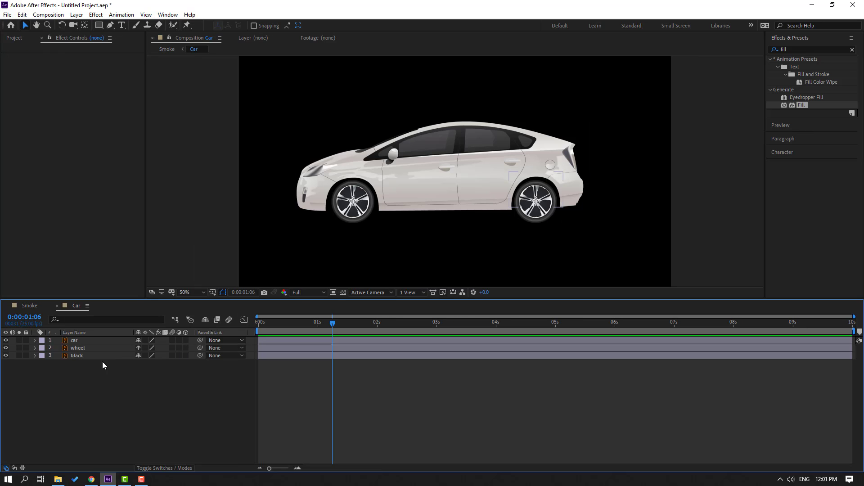
{"action": "left_click", "coordinate": [75, 357]}
{"action": "left_click", "coordinate": [87, 341]}
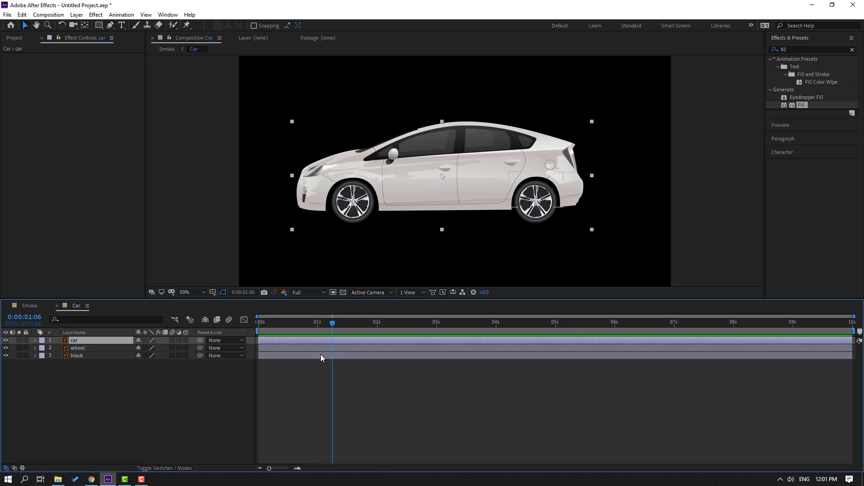
{"action": "key", "text": "Home"}
{"action": "key", "text": "p"}
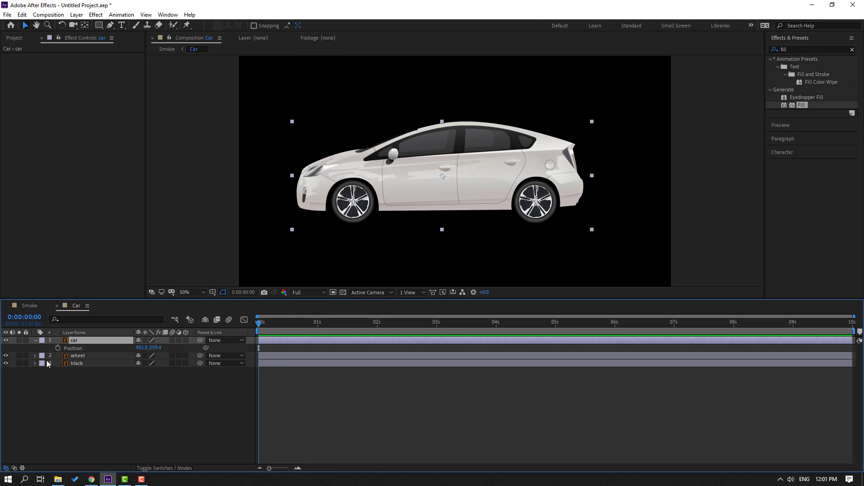
{"action": "left_click", "coordinate": [57, 348]}
Add Position keyframes dipping to 567.9 at frame 10 and back to 559.4 at frame 20
{"action": "scroll", "coordinate": [493, 230], "scroll_direction": "up", "scroll_amount": 4}
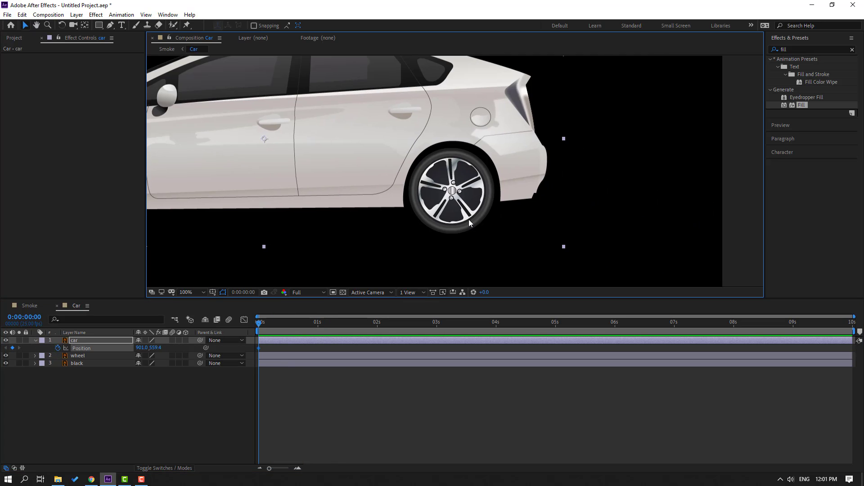
{"action": "key", "text": "shift+Page_Down"}
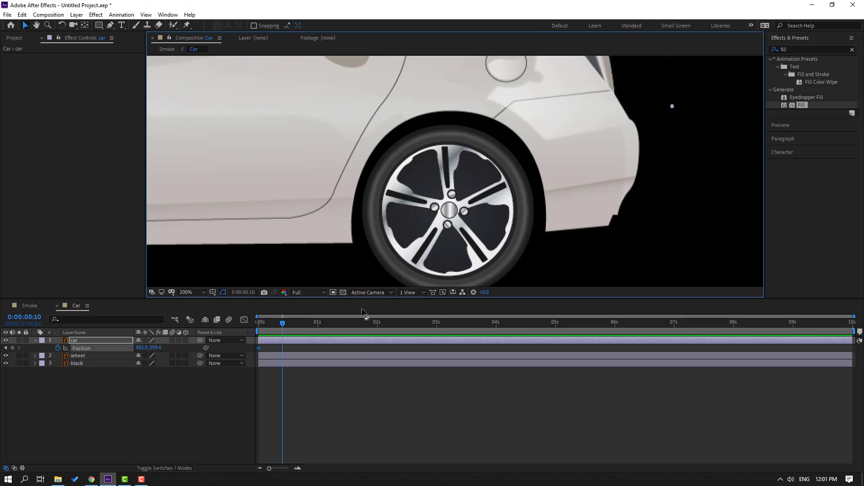
{"action": "key", "text": "Down"}
{"action": "key", "text": "Down"}
{"action": "key", "text": "Down"}
{"action": "key", "text": "Down"}
{"action": "key", "text": "Down"}
{"action": "key", "text": "Down"}
{"action": "key", "text": "Down"}
{"action": "key", "text": "Down"}
{"action": "key", "text": "Down"}
{"action": "key", "text": "Down"}
{"action": "key", "text": "Down"}
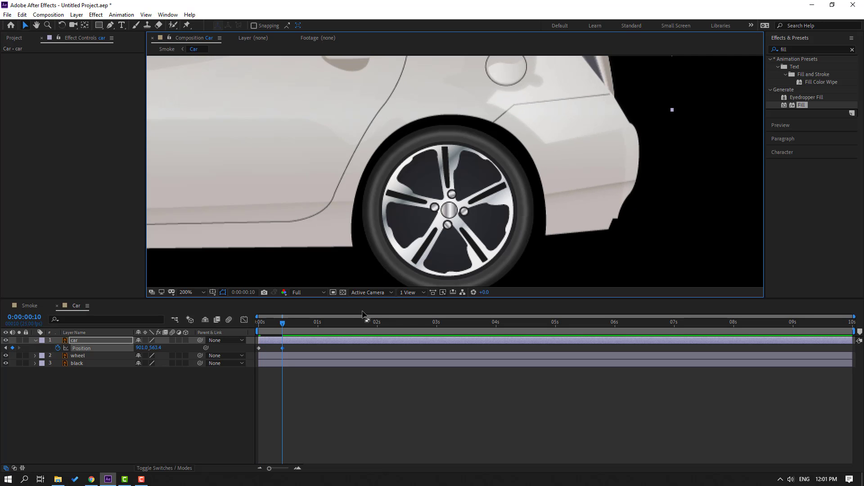
{"action": "key", "text": "Down"}
{"action": "key", "text": "Down"}
{"action": "key", "text": "Down"}
{"action": "key", "text": "Down"}
{"action": "key", "text": "Down"}
{"action": "key", "text": "Down"}
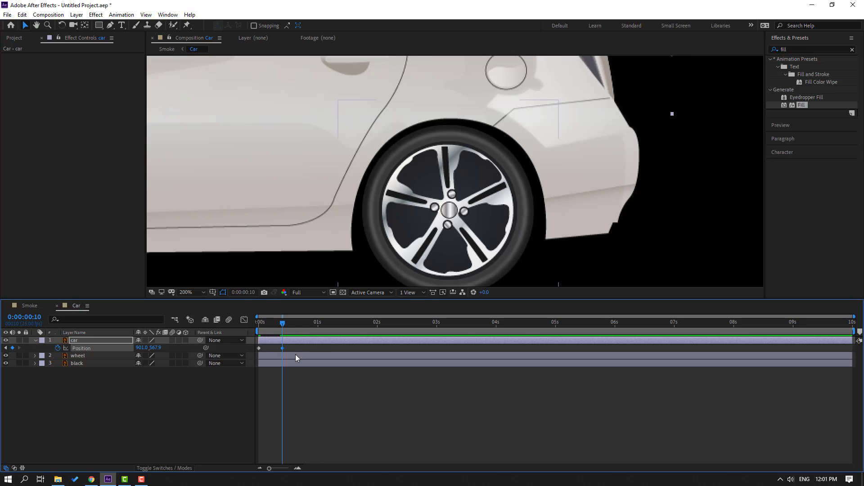
{"action": "key", "text": "shift+Page_Down"}
{"action": "key", "text": "ctrl+v"}
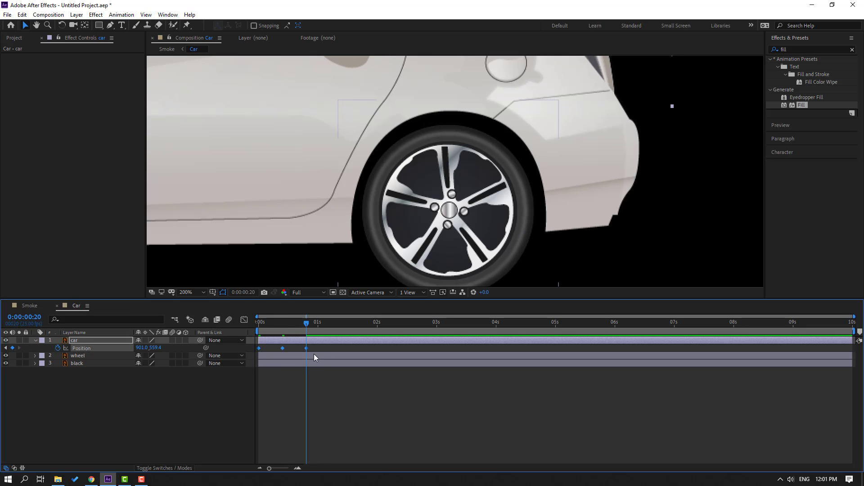
Easy Ease the bounce keyframes, end the work area there, and squeeze the keyframes closer
{"action": "right_click", "coordinate": [307, 347]}
{"action": "mouse_move", "coordinate": [383, 460]}
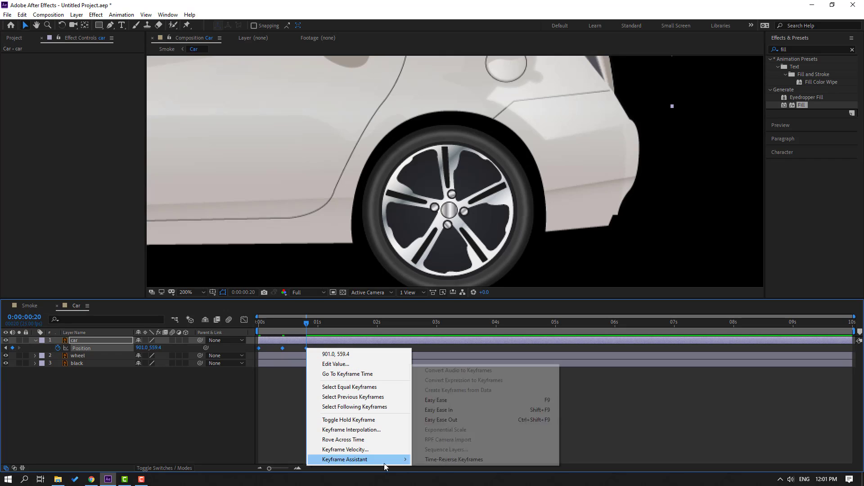
{"action": "left_click", "coordinate": [444, 399]}
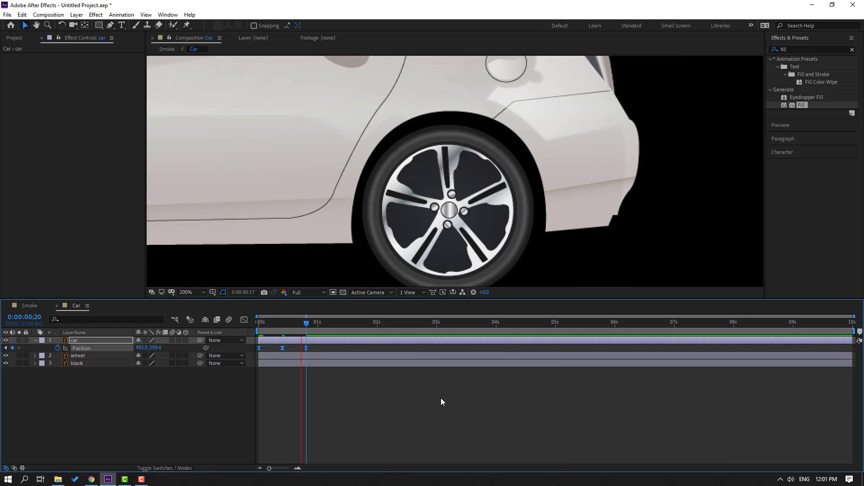
{"action": "key", "text": "n"}
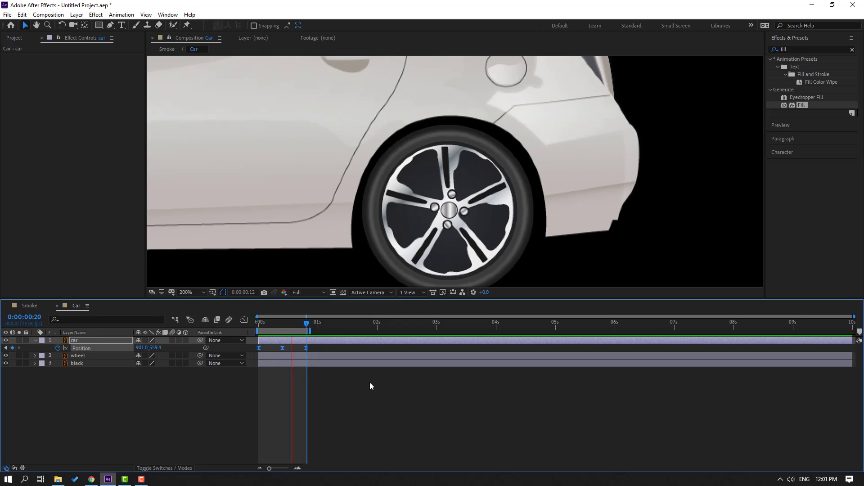
{"action": "key", "text": "space"}
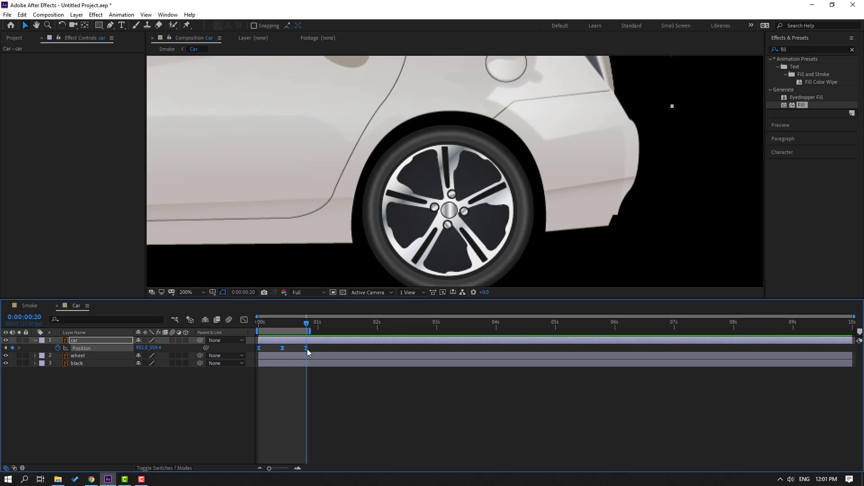
{"action": "left_click_drag", "start_coordinate": [302, 352], "coordinate": [293, 331]}
{"action": "key", "text": "space"}
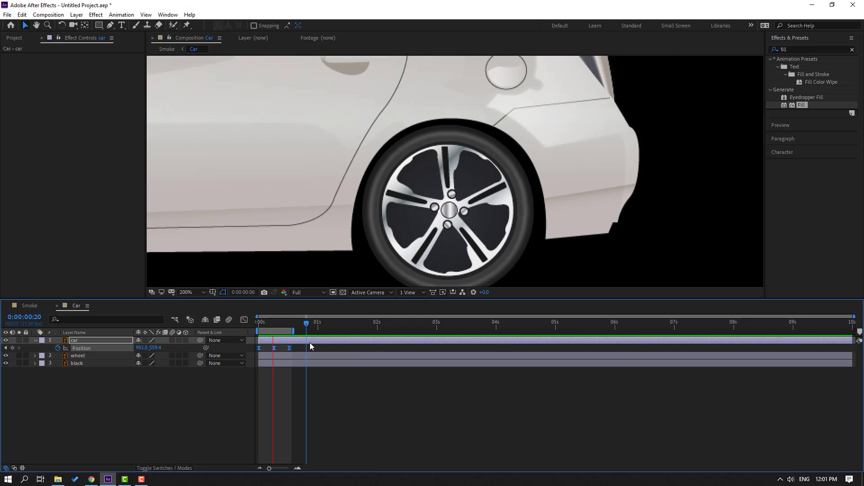
Check the tighter bounce in the Smoke composition, then return to the Car composition
{"action": "left_click", "coordinate": [31, 306]}
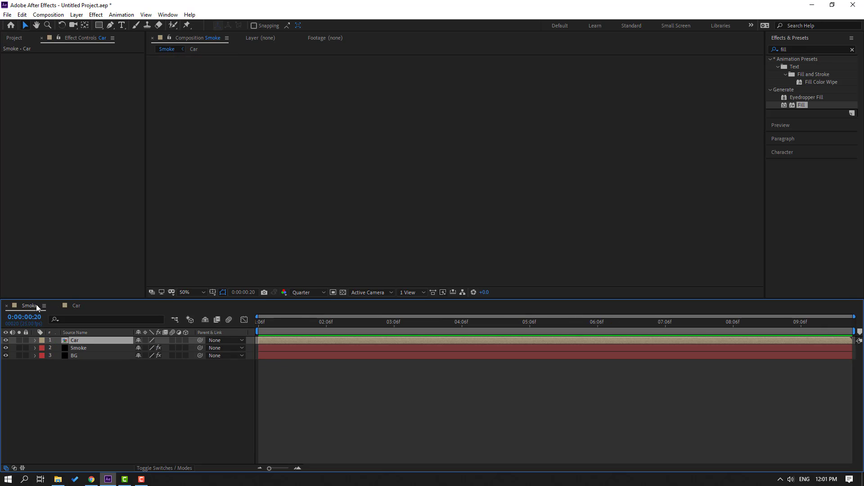
{"action": "key", "text": "space"}
{"action": "left_click", "coordinate": [268, 321]}
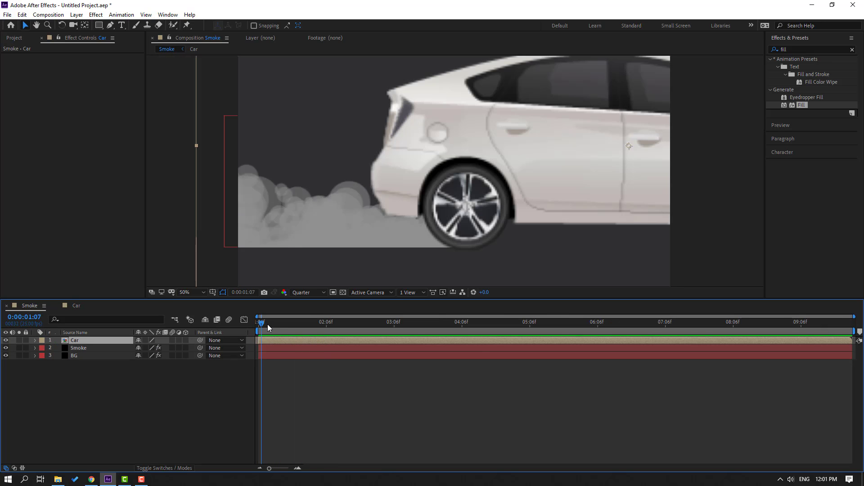
{"action": "key", "text": "space"}
{"action": "key", "text": "space"}
{"action": "left_click", "coordinate": [76, 306]}
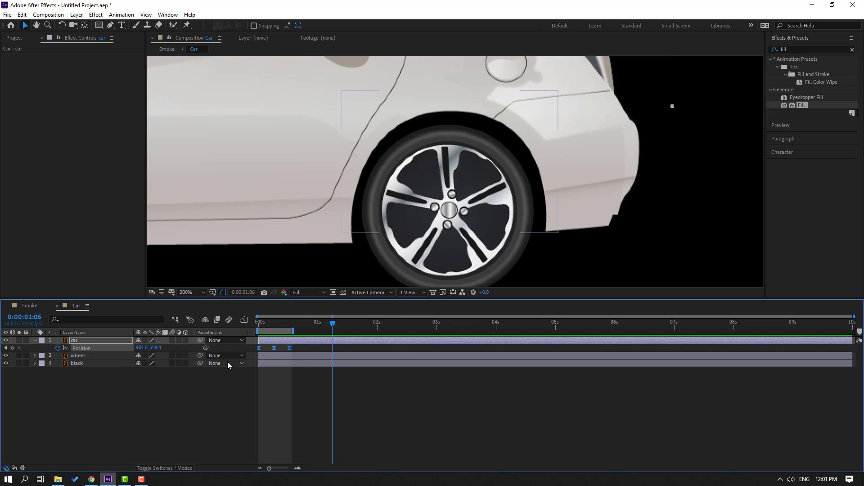
{"action": "left_click", "coordinate": [89, 370]}
{"action": "left_click", "coordinate": [290, 348]}
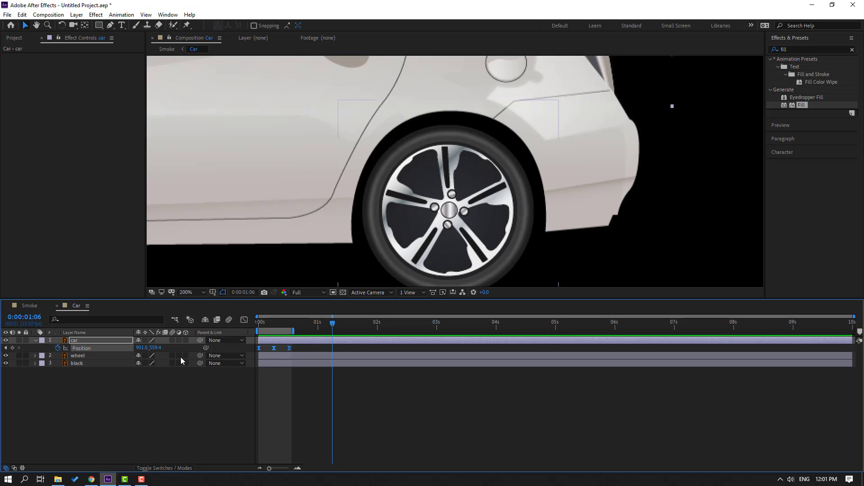
Add a loopOutDuration(type = "cycle", duration = 0) expression to the car's Position
{"action": "left_click", "coordinate": [58, 349], "text": "alt"}
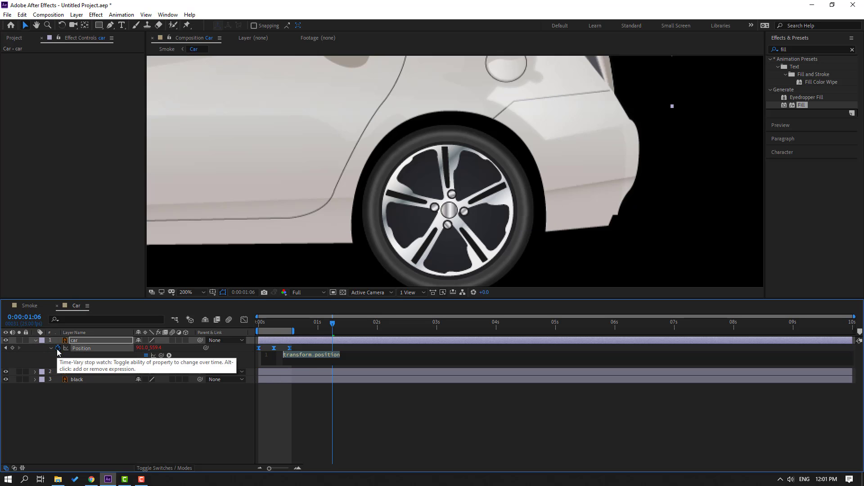
{"action": "left_click", "coordinate": [169, 356]}
{"action": "mouse_move", "coordinate": [243, 310]}
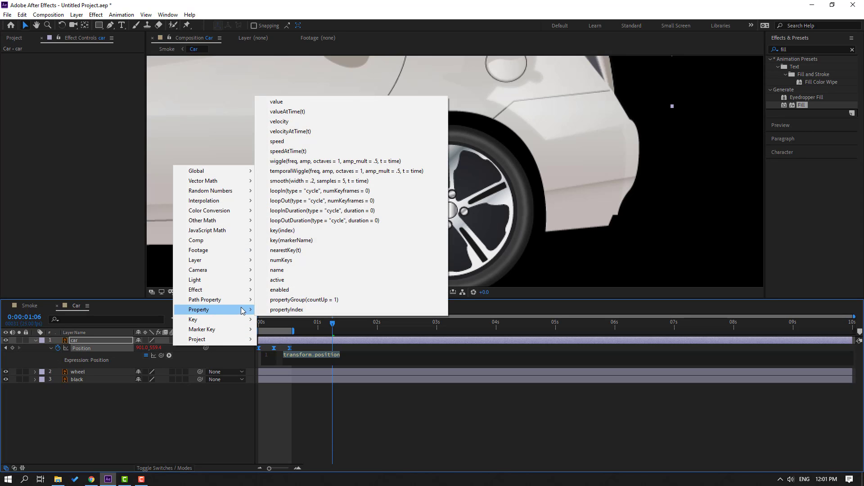
{"action": "left_click", "coordinate": [345, 221]}
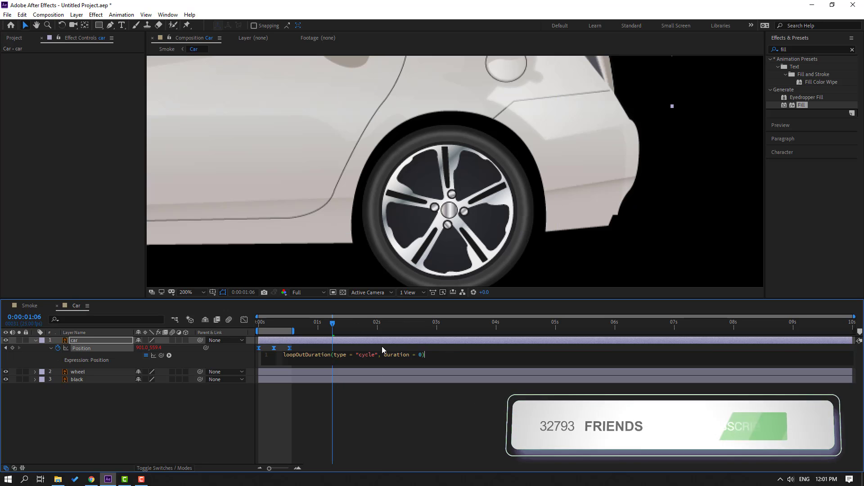
{"action": "key", "text": "KP_Enter"}
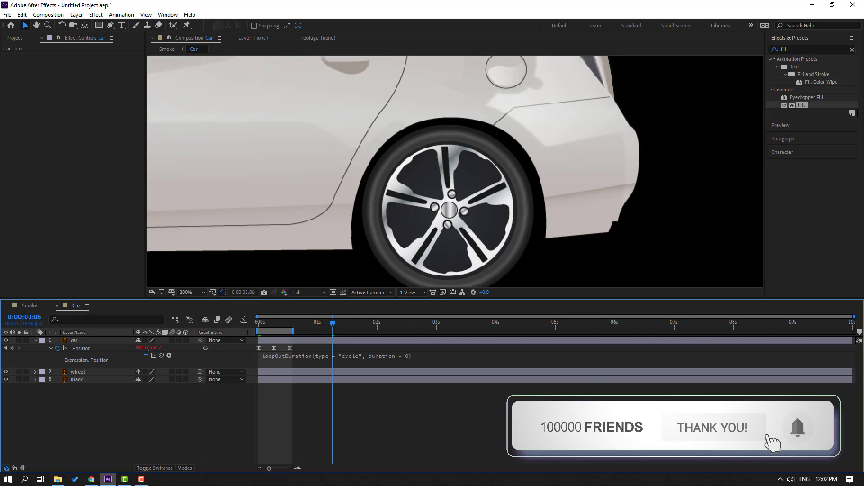
Check the looping bounce in the Smoke composition, then return to the Car composition
{"action": "left_click", "coordinate": [31, 307]}
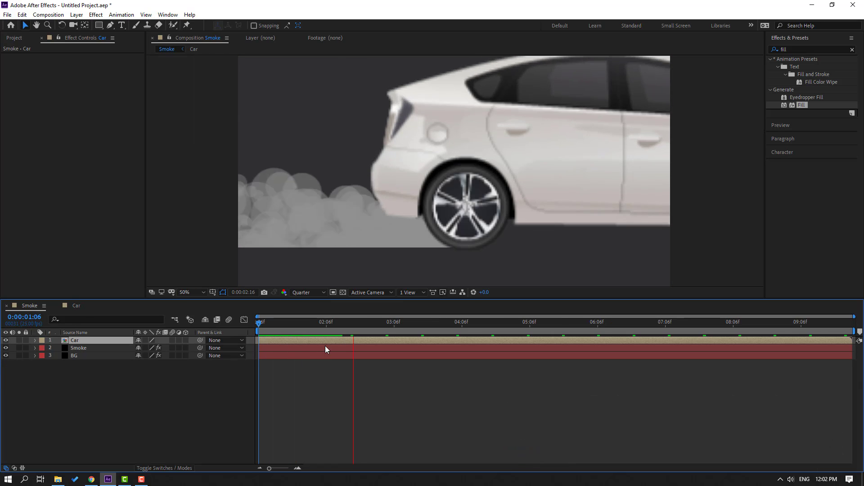
{"action": "left_click", "coordinate": [300, 322]}
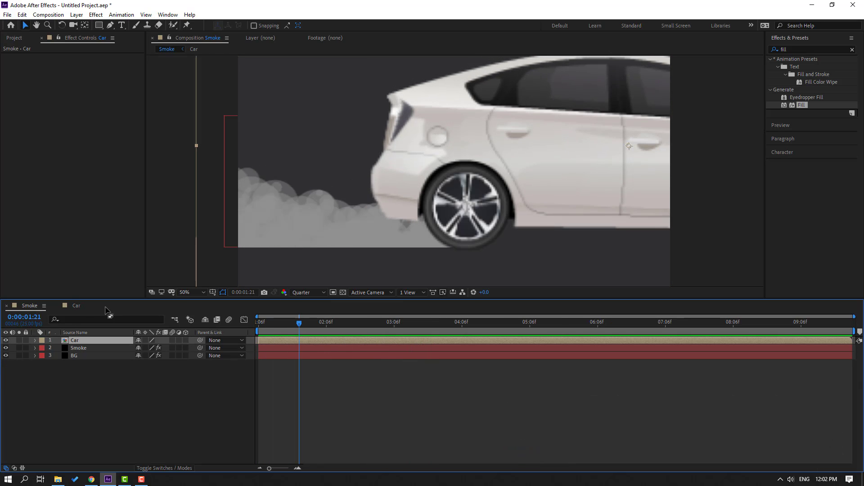
{"action": "left_click", "coordinate": [72, 305]}
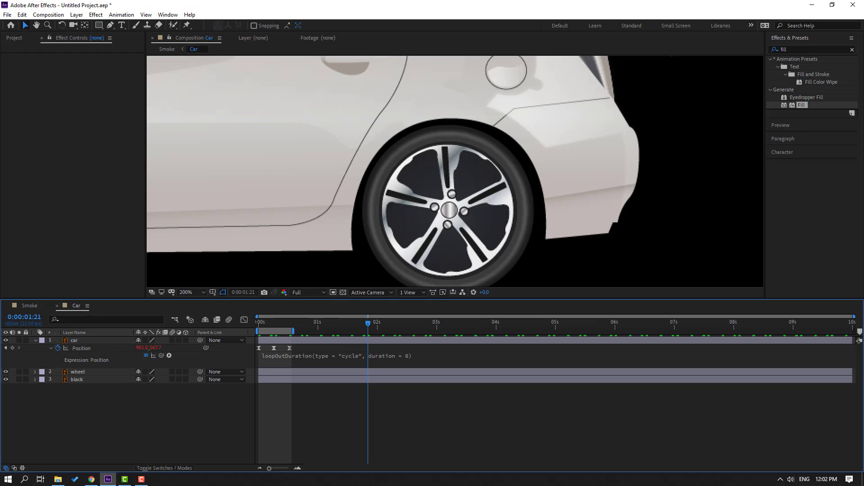
Move the wheel layer's anchor point to the hub centre with the Pan Behind tool
{"action": "left_click", "coordinate": [141, 479]}
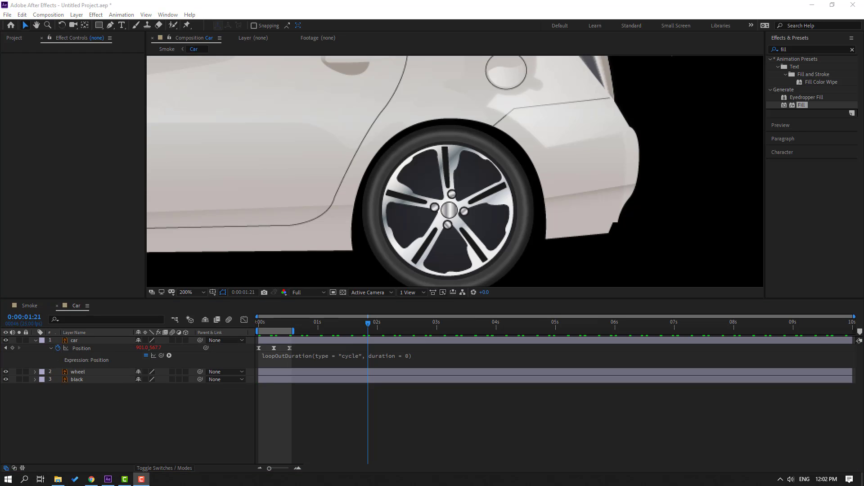
{"action": "left_click", "coordinate": [77, 372]}
{"action": "scroll", "coordinate": [459, 221], "scroll_direction": "up", "scroll_amount": 3}
{"action": "key", "text": "v"}
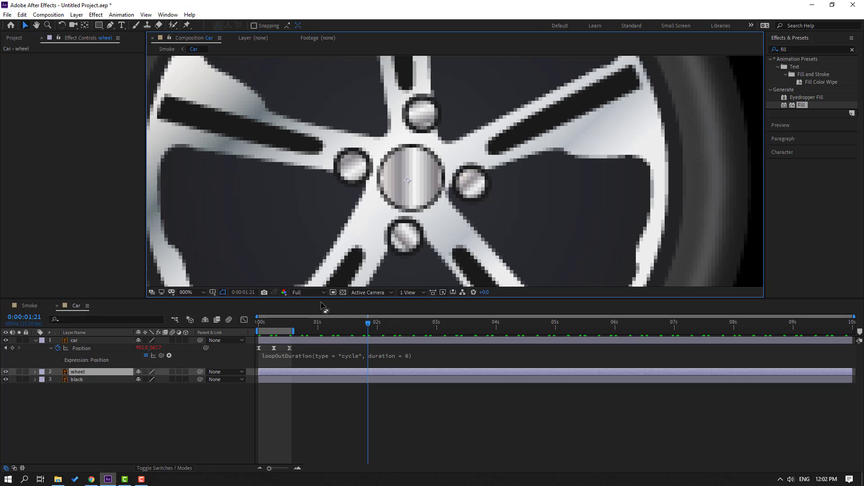
{"action": "left_click", "coordinate": [85, 26]}
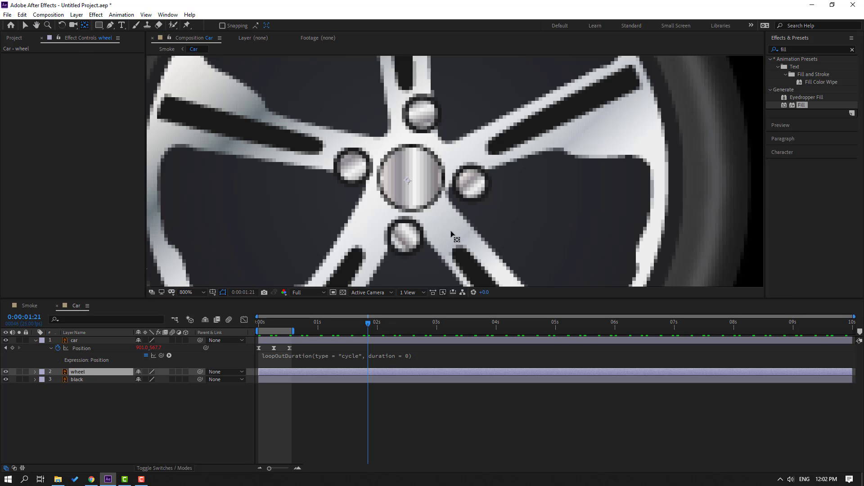
{"action": "left_click", "coordinate": [408, 182]}
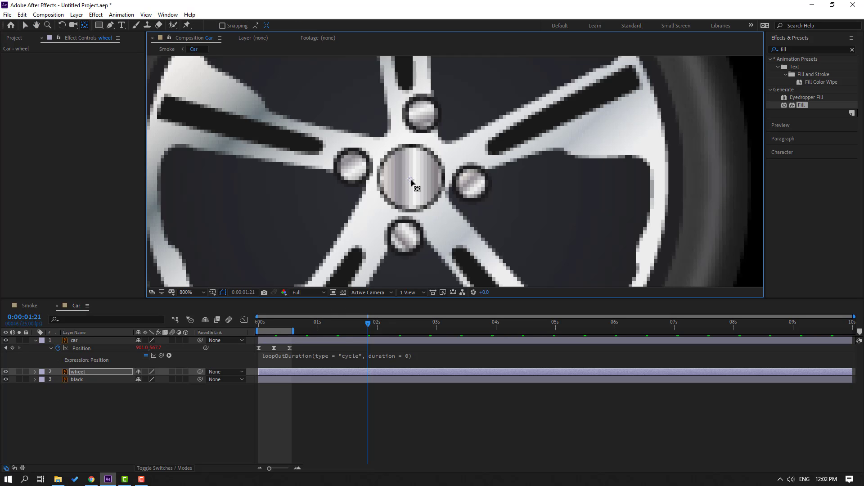
{"action": "key", "text": "v"}
{"action": "scroll", "coordinate": [319, 184], "scroll_direction": "down", "scroll_amount": 6}
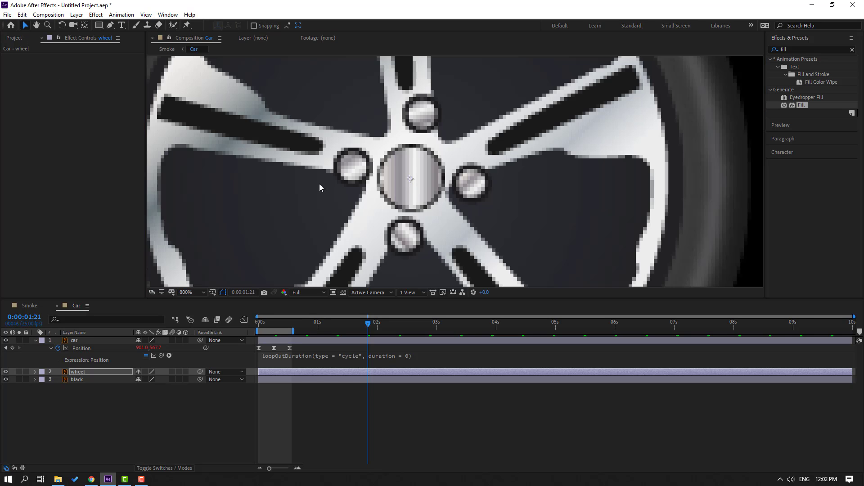
{"action": "left_click", "coordinate": [330, 334]}
Reveal the wheel's Rotation and set its end keyframe to 10 revolutions, then preview
{"action": "key", "text": "space"}
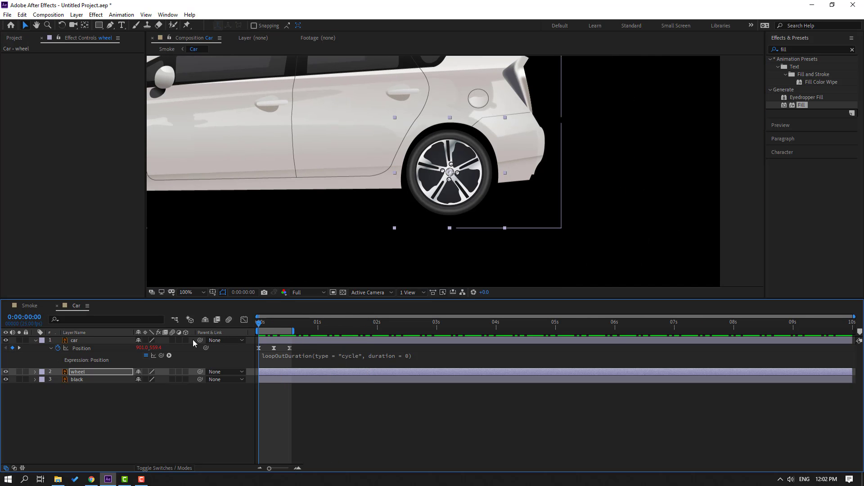
{"action": "key", "text": "r"}
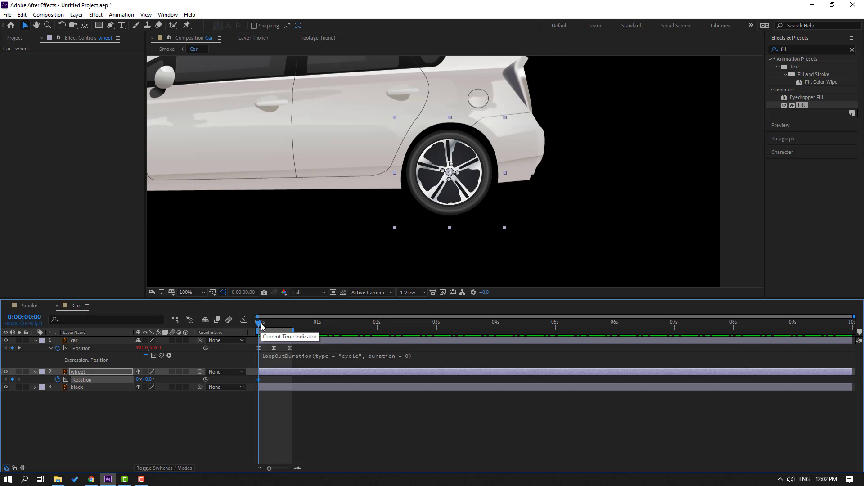
{"action": "left_click_drag", "start_coordinate": [260, 324], "coordinate": [852, 324]}
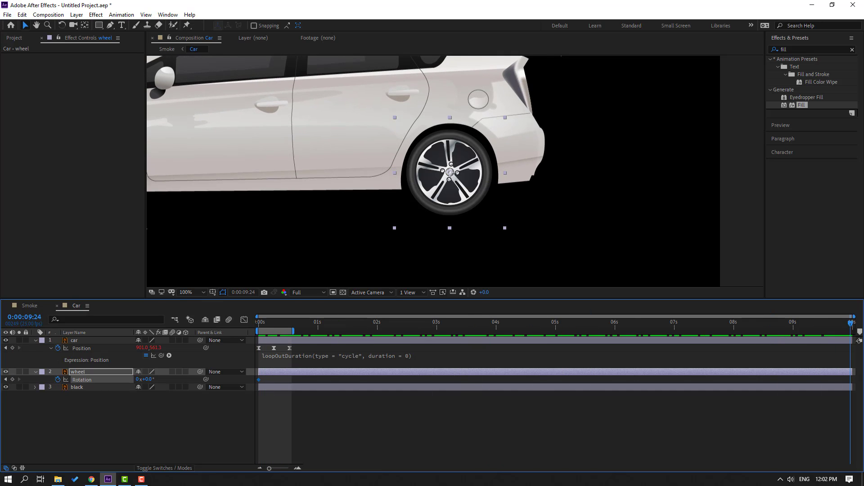
{"action": "key", "text": "ctrl+shift+a"}
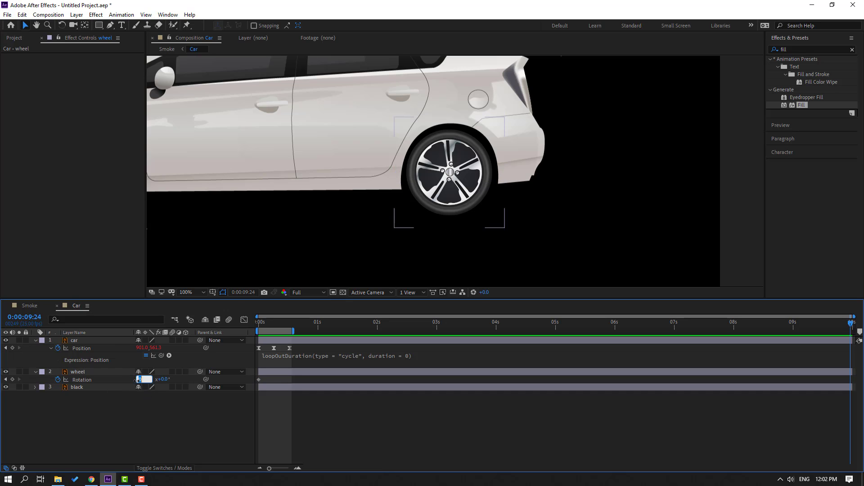
{"action": "key", "text": "Return"}
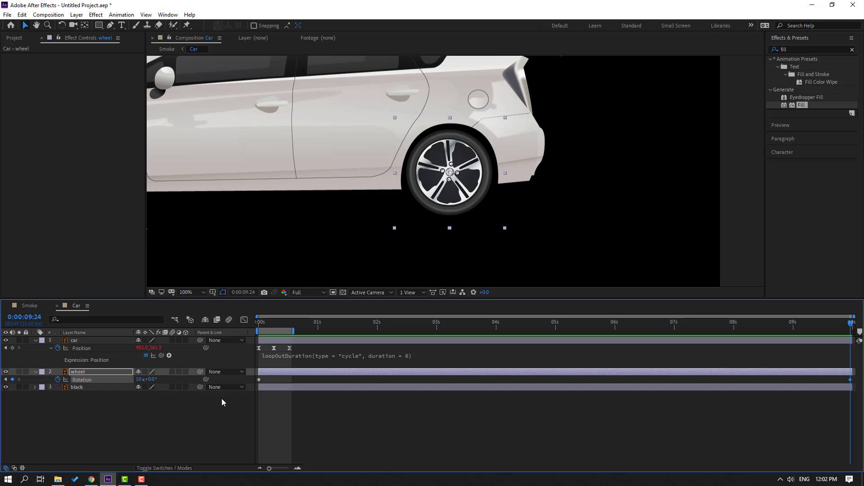
{"action": "key", "text": "space"}
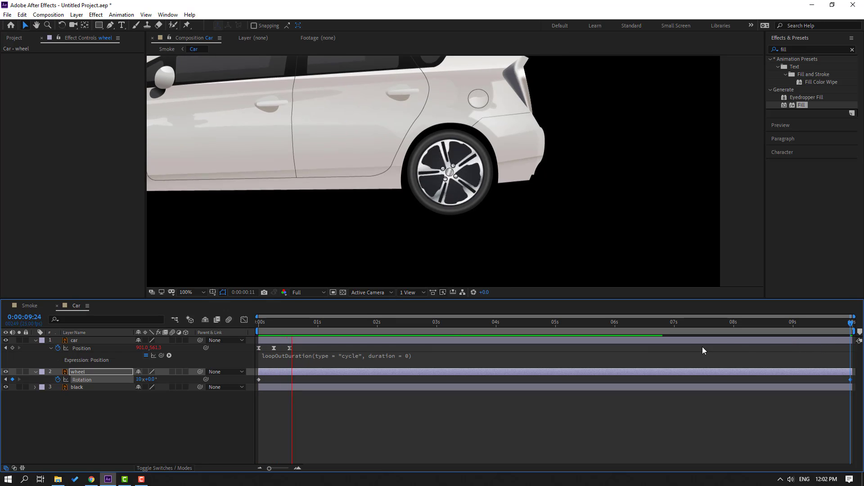
{"action": "key", "text": "space"}
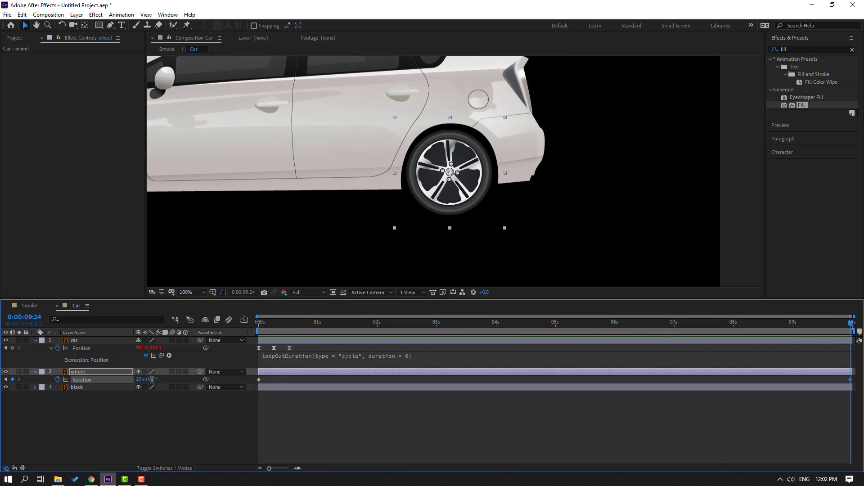
Try -10 and then -50 revolutions for the end Rotation keyframe, previewing each
{"action": "left_click", "coordinate": [150, 414]}
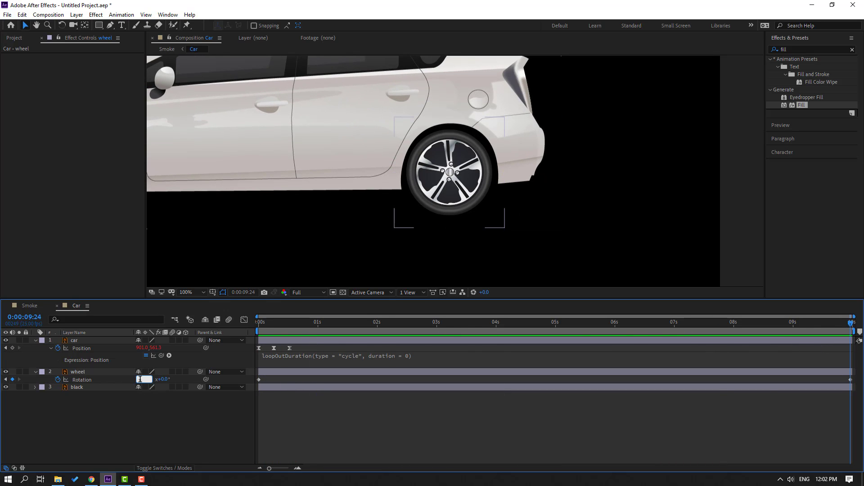
{"action": "type", "text": "-10"}
{"action": "key", "text": "Return"}
{"action": "key", "text": "space"}
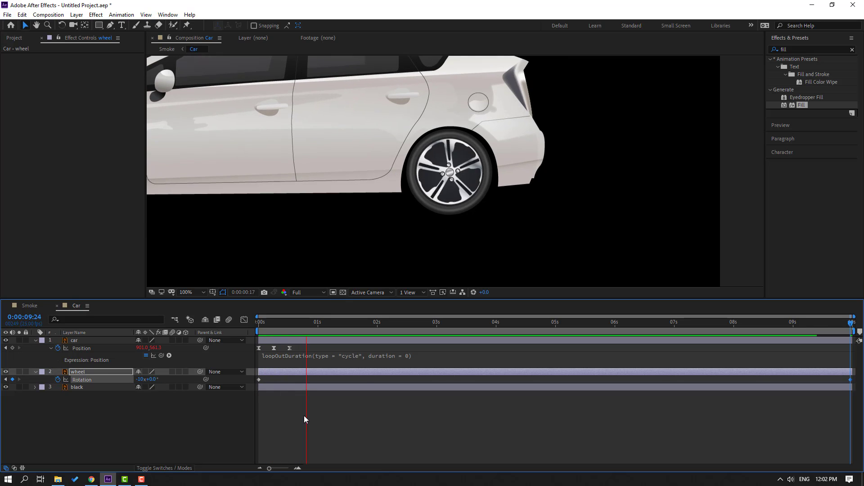
{"action": "key", "text": "space"}
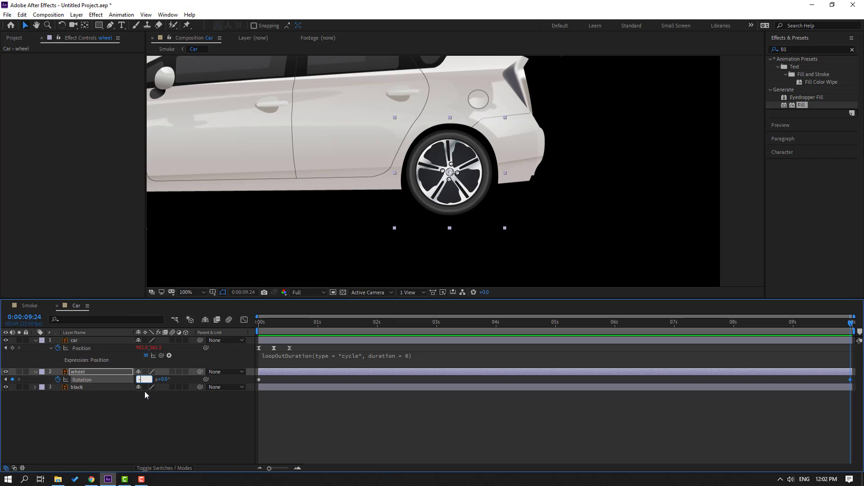
{"action": "type", "text": "-50"}
{"action": "key", "text": "Return"}
{"action": "key", "text": "space"}
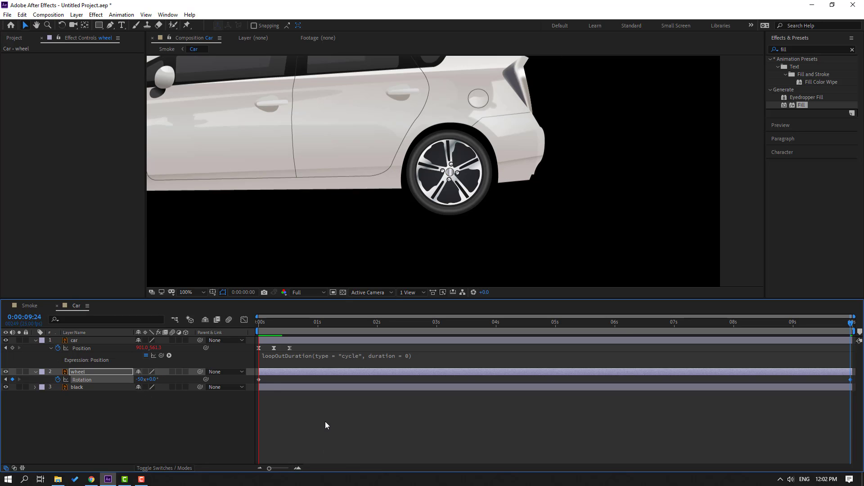
{"action": "key", "text": "space"}
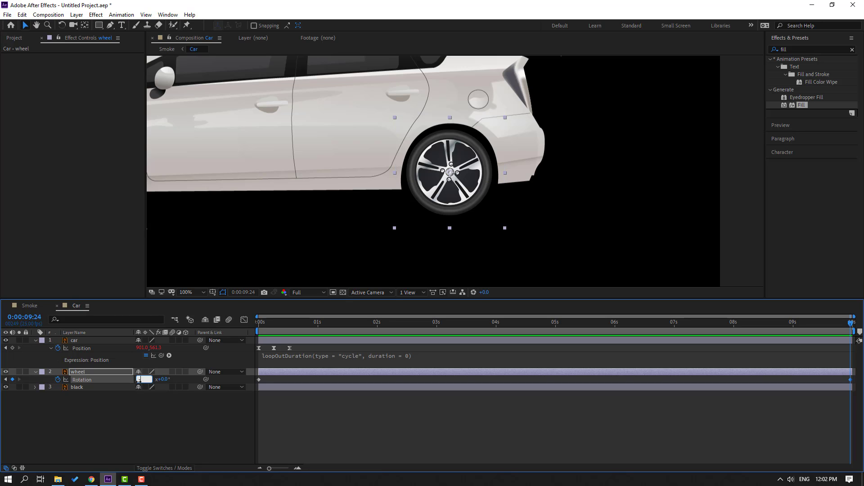
Try -25 revolutions, then settle the end Rotation keyframe on -15x+0.0°
{"action": "key", "text": "Return"}
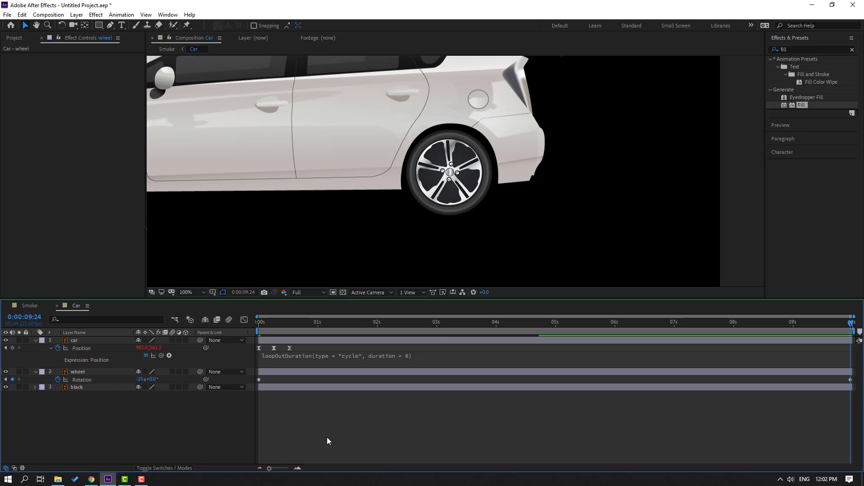
{"action": "key", "text": "space"}
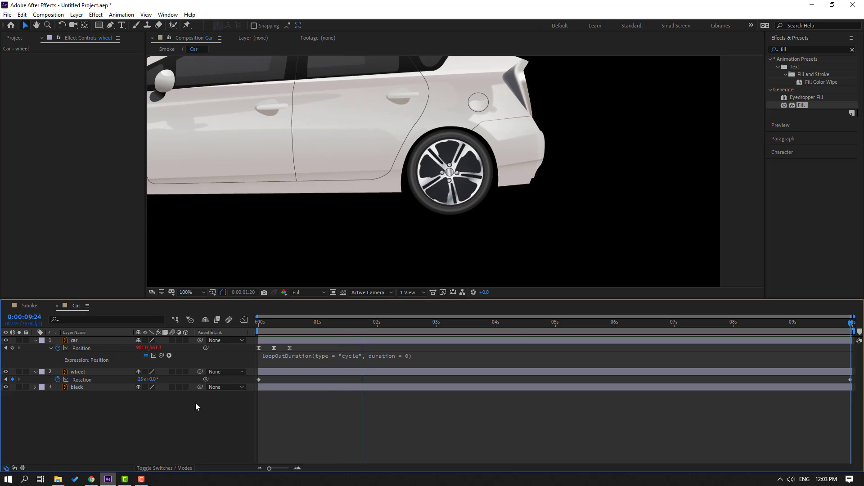
{"action": "key", "text": "space"}
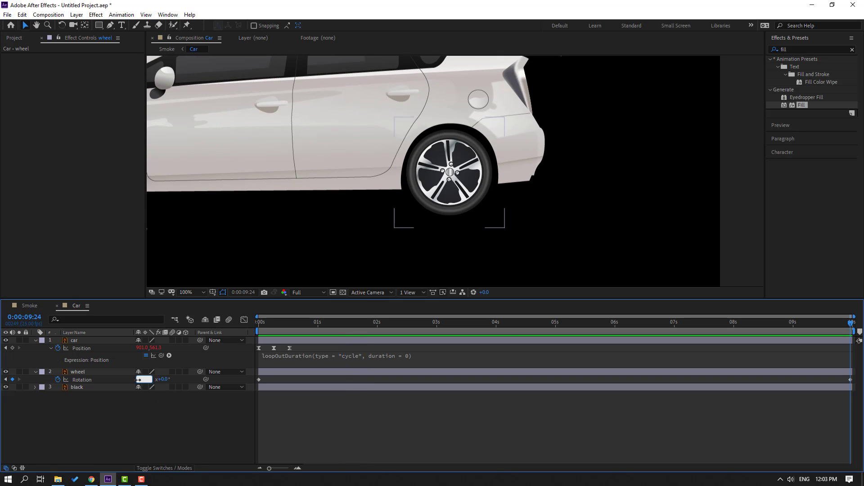
{"action": "type", "text": "5"}
{"action": "key", "text": "Return"}
{"action": "key", "text": "space"}
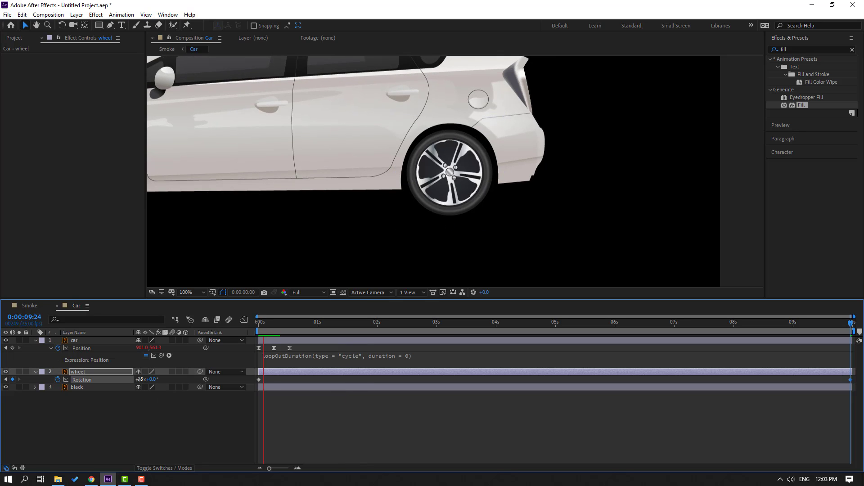
Enable motion blur on the car, wheel and black layers and the composition, then preview
{"action": "left_click_drag", "start_coordinate": [81, 394], "coordinate": [79, 330]}
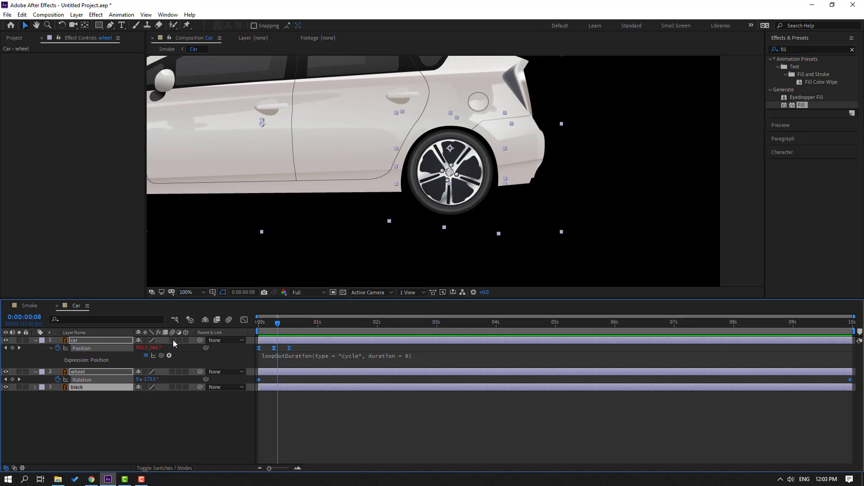
{"action": "left_click", "coordinate": [173, 340]}
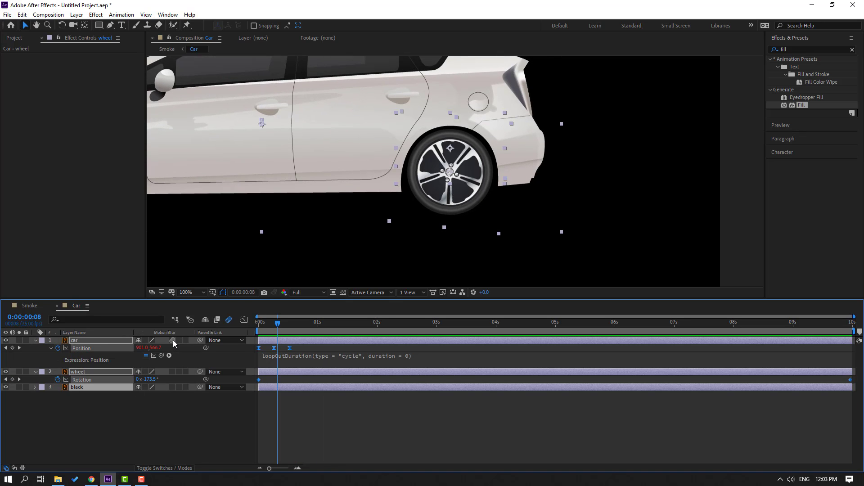
{"action": "left_click", "coordinate": [228, 321]}
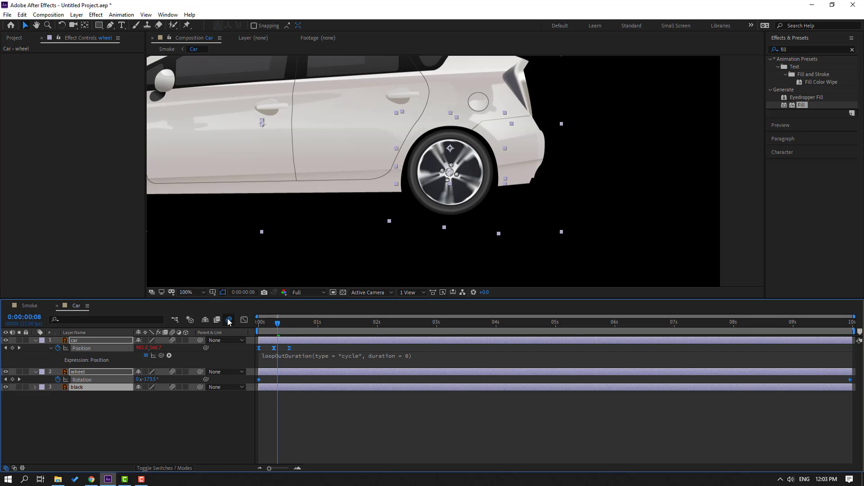
{"action": "left_click", "coordinate": [384, 445]}
{"action": "key", "text": "space"}
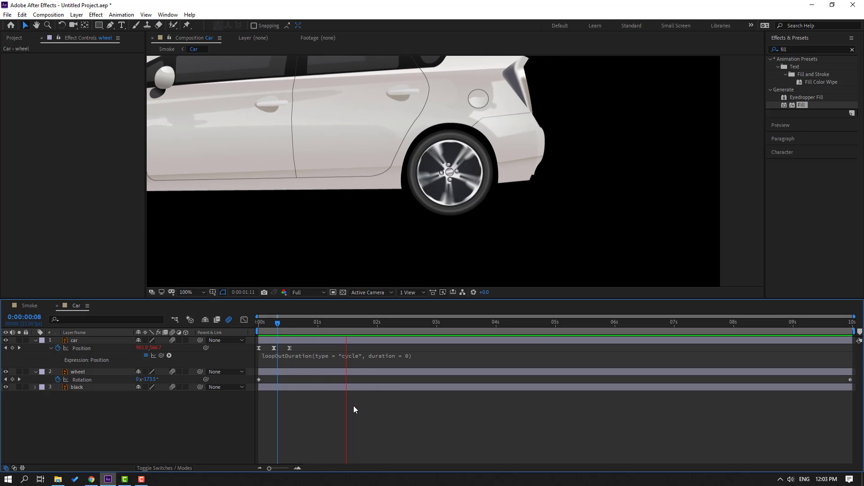
{"action": "key", "text": "space"}
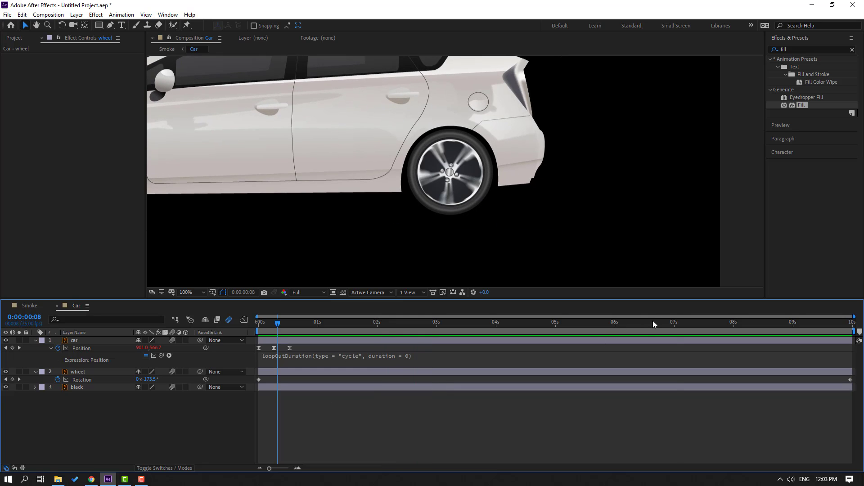
Set the wheel's end Rotation keyframe to -20x+0.0° and preview the faster spin
{"action": "key", "text": "End"}
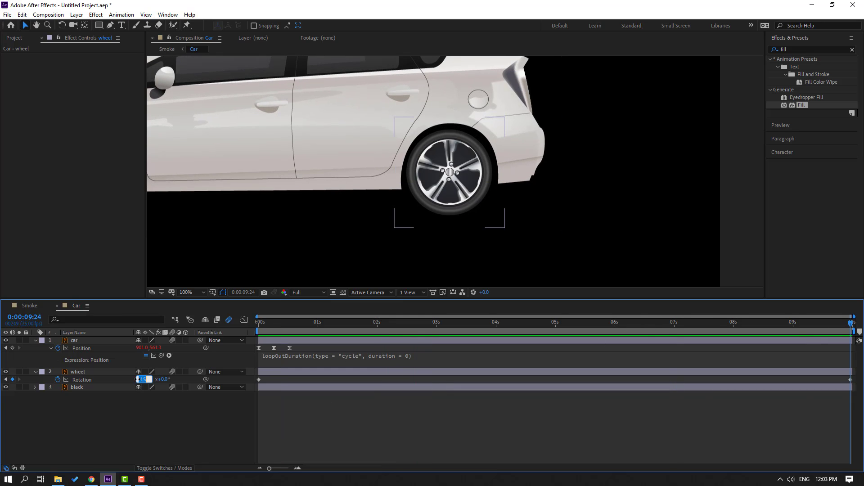
{"action": "left_click", "coordinate": [389, 433]}
{"action": "key", "text": "space"}
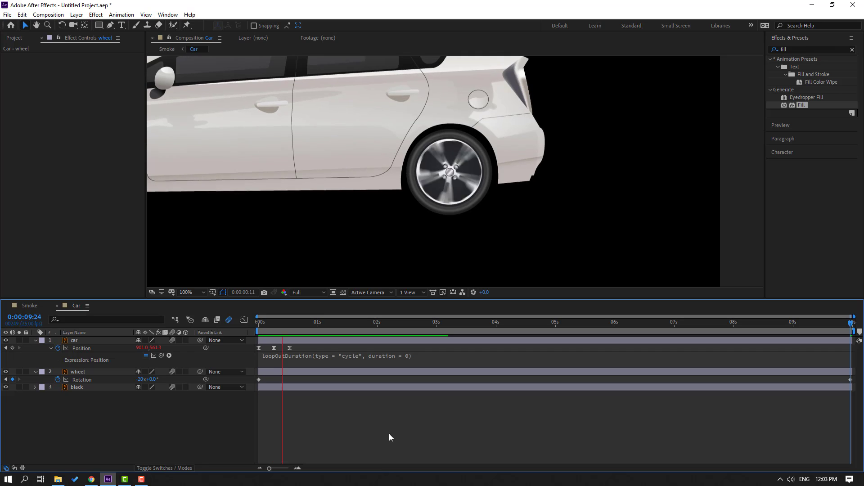
{"action": "key", "text": "space"}
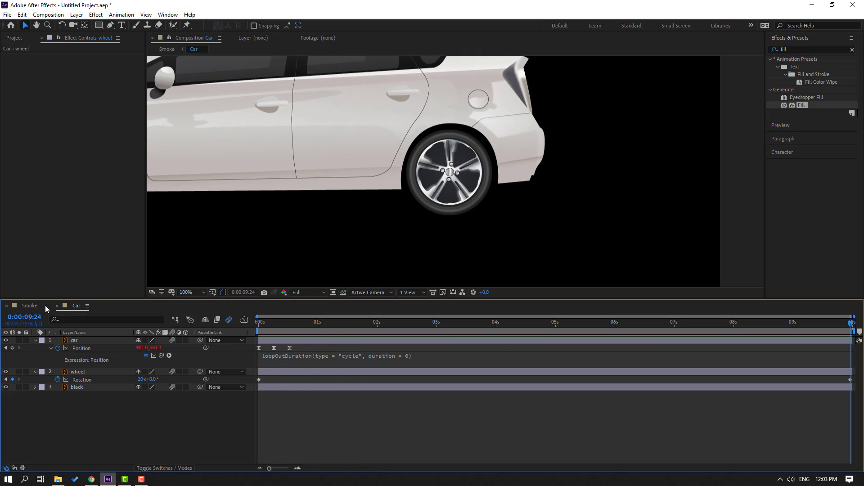
Preview the smoke in the Smoke composition, zoomed out to see the whole frame
{"action": "left_click", "coordinate": [45, 305]}
{"action": "key", "text": "space"}
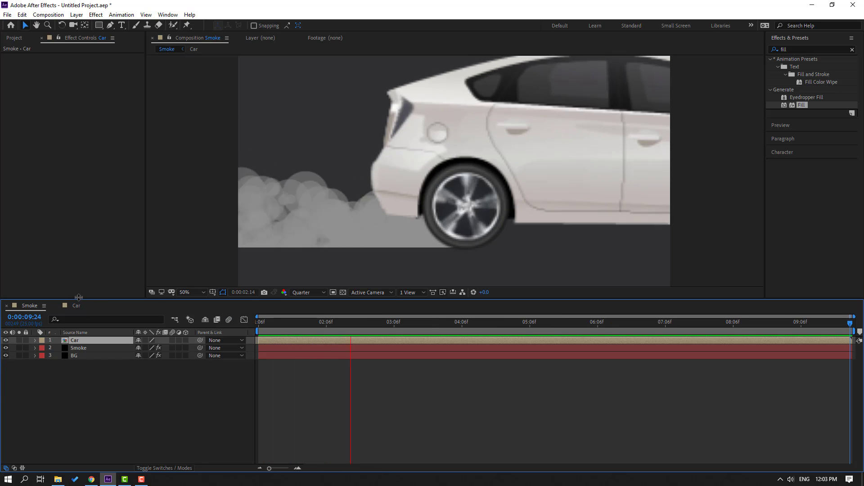
{"action": "key", "text": "comma"}
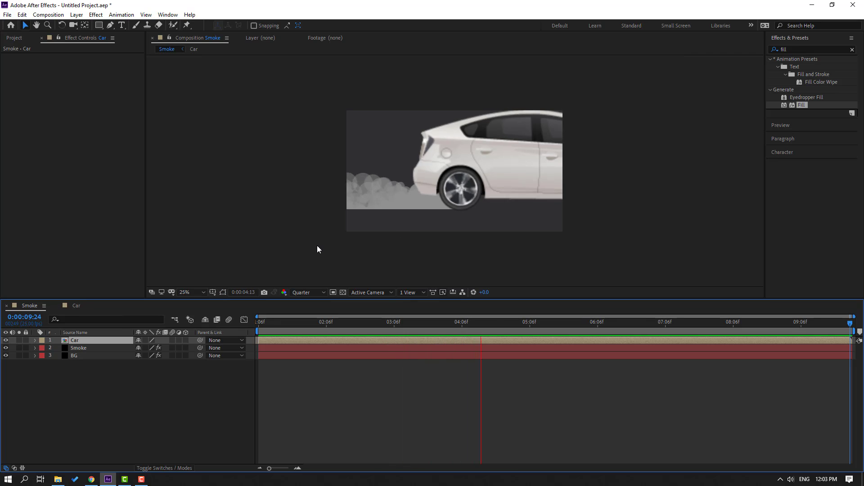
{"action": "key", "text": "period"}
Back in the Car composition, step through the first frames to check the wheel spin
{"action": "left_click", "coordinate": [76, 306]}
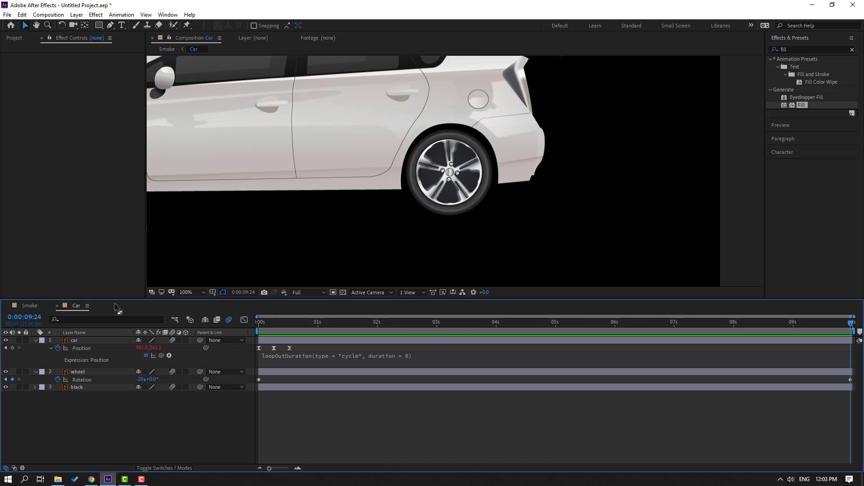
{"action": "key", "text": "space"}
{"action": "left_click", "coordinate": [263, 330]}
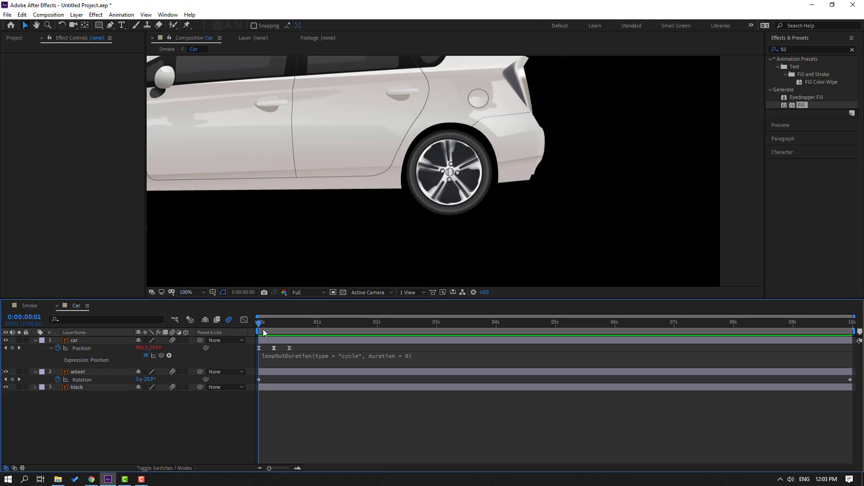
{"action": "left_click_drag", "start_coordinate": [263, 330], "coordinate": [2, 420]}
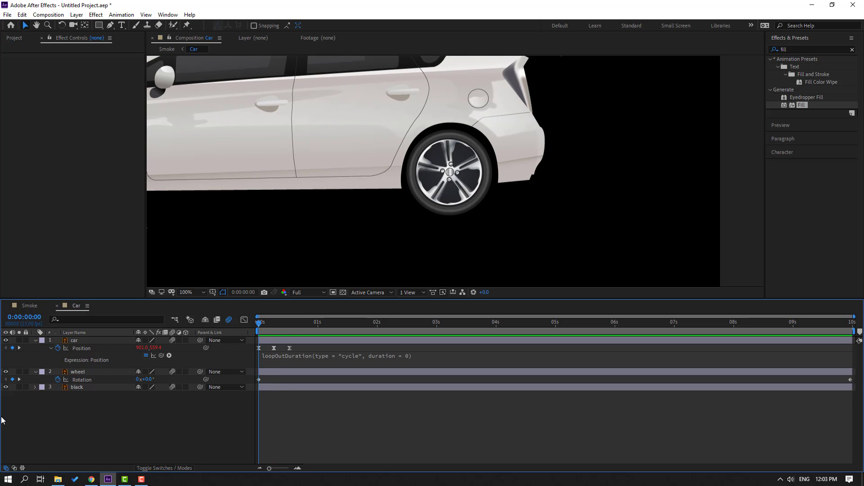
Centre the wheel layer's anchor point on its hub with the Pan Behind tool
{"action": "left_click", "coordinate": [77, 372]}
{"action": "key", "text": "period"}
{"action": "key", "text": "period"}
{"action": "key", "text": "period"}
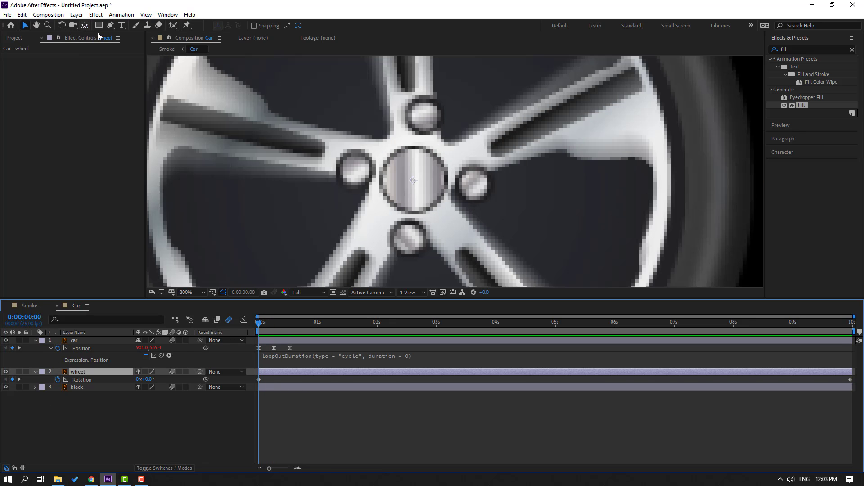
{"action": "key", "text": "y"}
{"action": "left_click", "coordinate": [412, 180]}
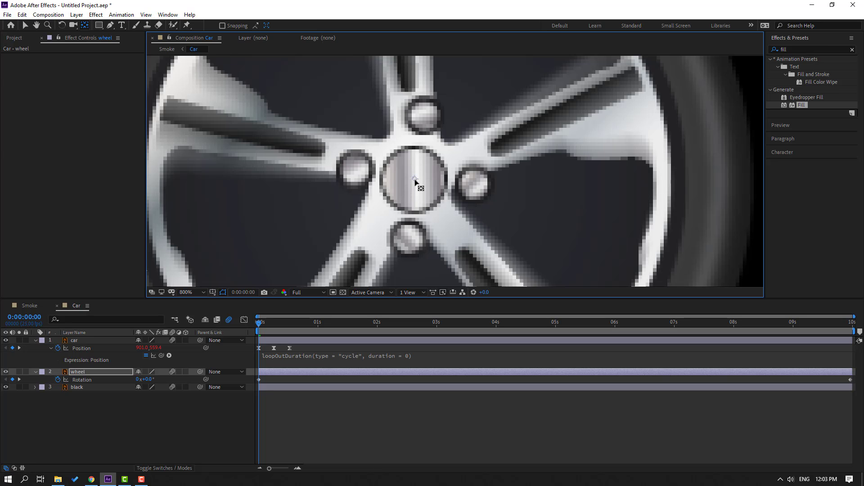
{"action": "key", "text": "comma"}
{"action": "key", "text": "comma"}
Preview the wheel now spinning in place, zooming out to see the whole car
{"action": "key", "text": "space"}
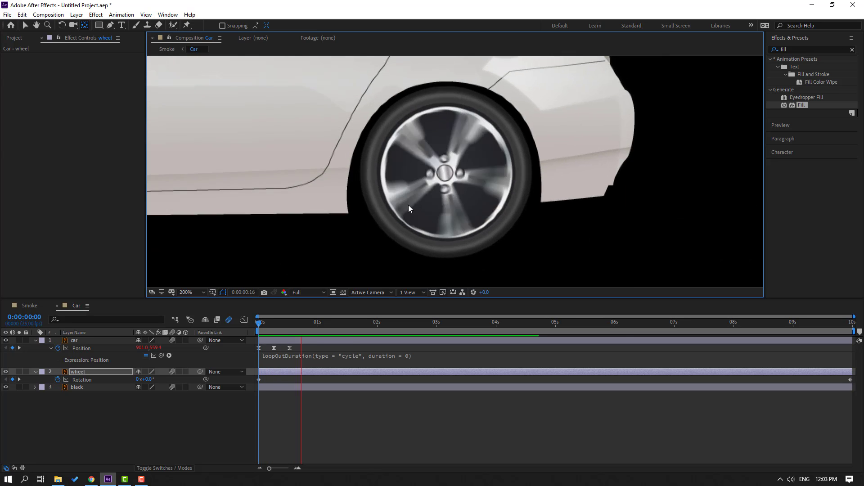
{"action": "key", "text": "period"}
{"action": "key", "text": "space"}
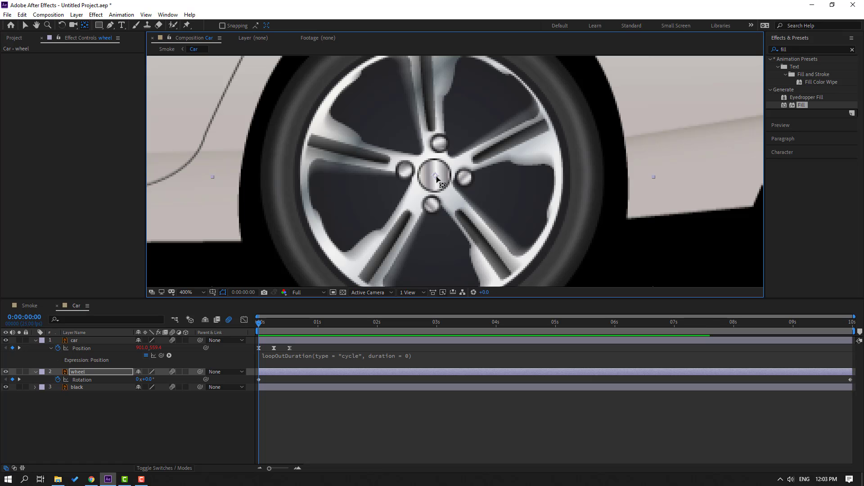
{"action": "key", "text": "comma"}
{"action": "key", "text": "space"}
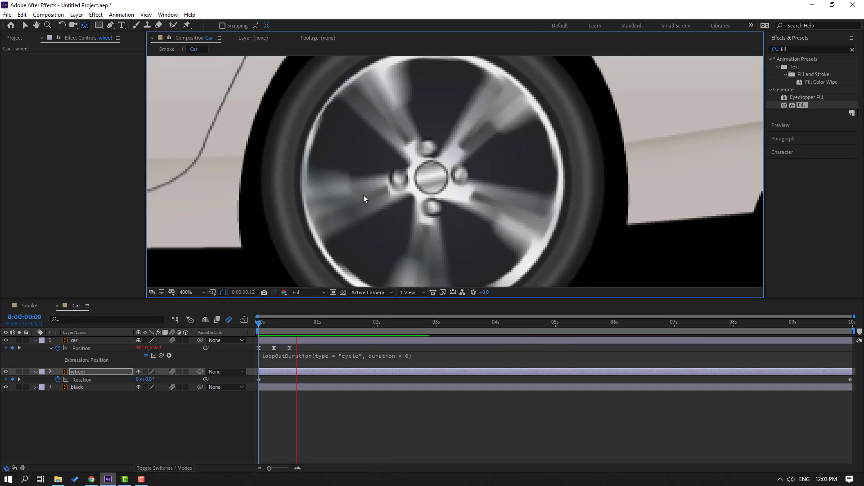
{"action": "key", "text": "comma"}
{"action": "key", "text": "comma"}
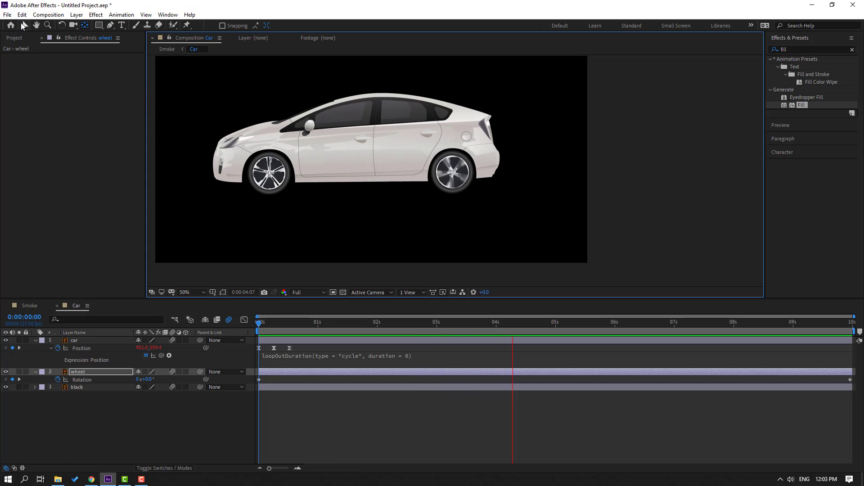
{"action": "left_click", "coordinate": [339, 347]}
Show the full Smoke composition with the Rectangle Tool selected for drawing
{"action": "key", "text": "v"}
{"action": "key", "text": "space"}
{"action": "left_click", "coordinate": [34, 306]}
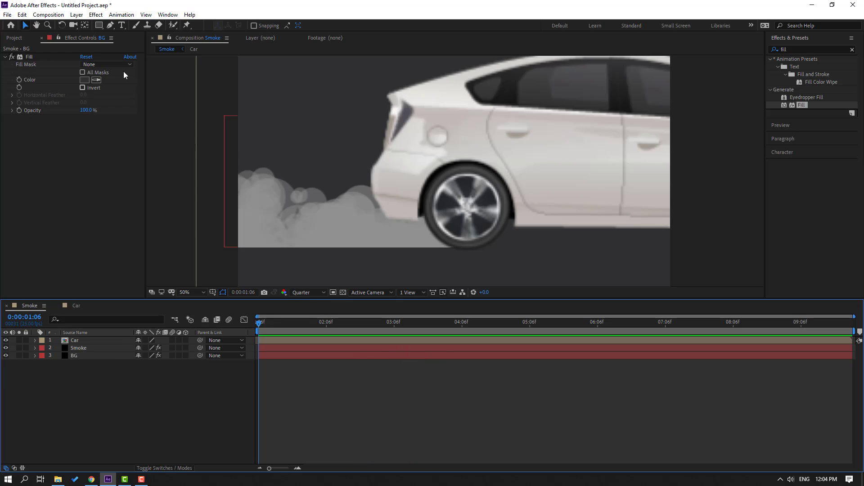
{"action": "left_click_drag", "start_coordinate": [100, 29], "coordinate": [113, 26]}
{"action": "key", "text": "comma"}
{"action": "key", "text": "comma"}
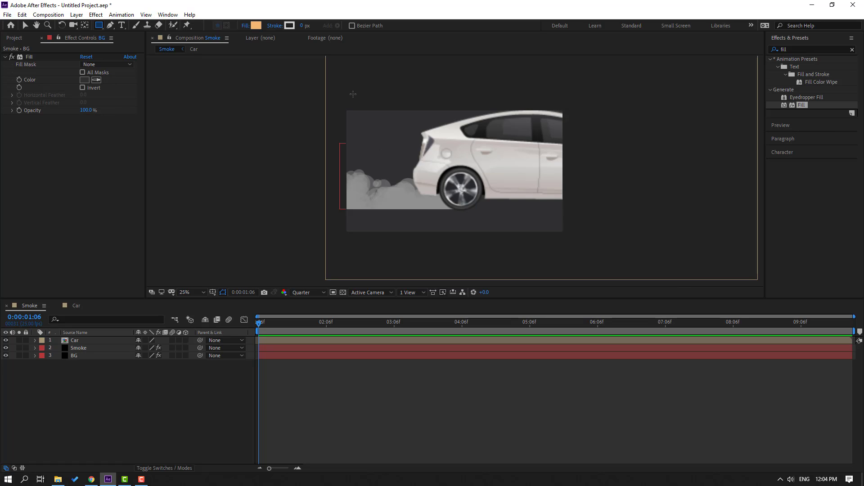
Draw a tall rectangle over the smoke at left and give it a dark grey 27272A fill
{"action": "left_click_drag", "start_coordinate": [353, 95], "coordinate": [381, 203]}
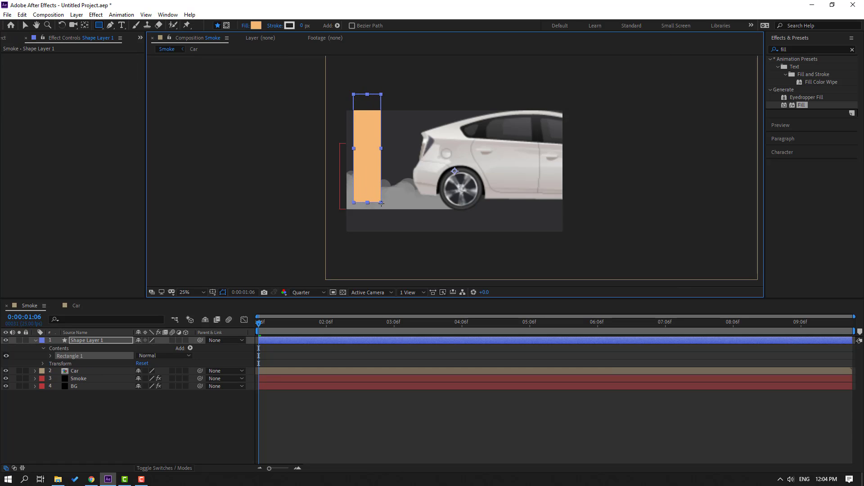
{"action": "key", "text": "period"}
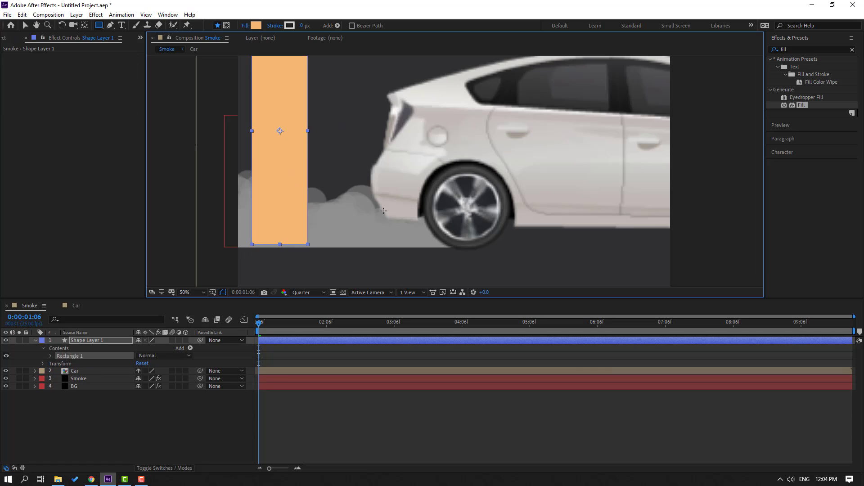
{"action": "left_click", "coordinate": [26, 26]}
{"action": "left_click", "coordinate": [328, 26]}
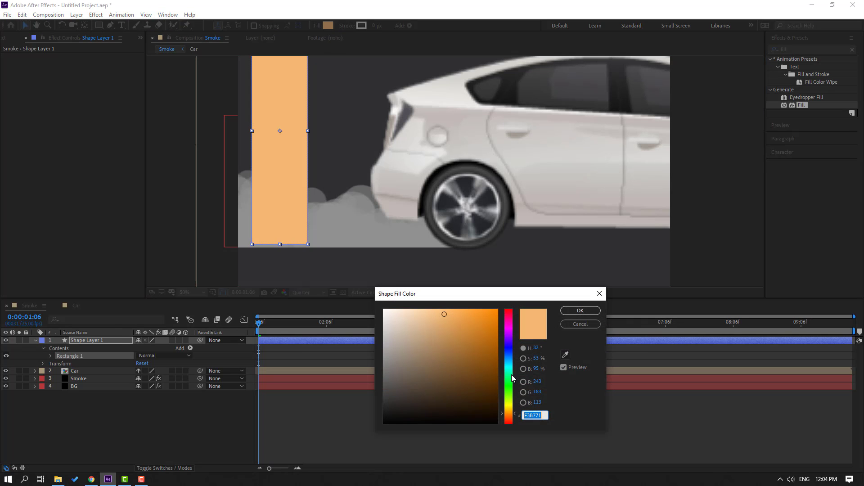
{"action": "left_click", "coordinate": [566, 354]}
{"action": "left_click", "coordinate": [633, 253]}
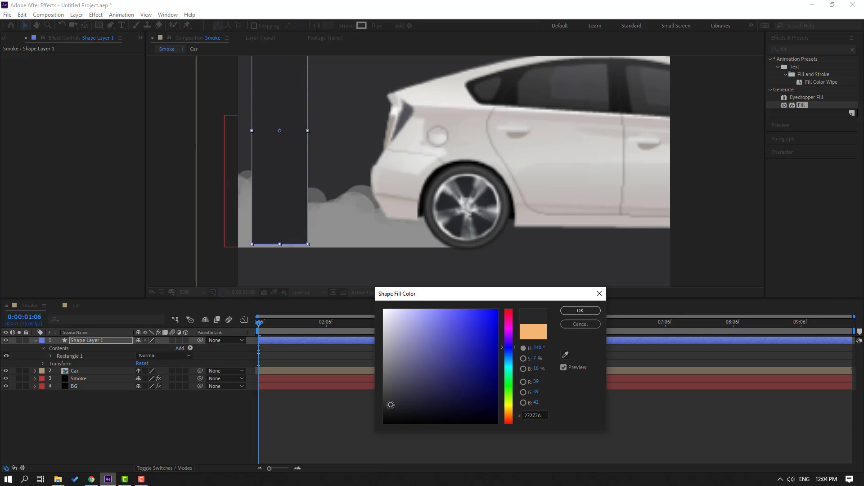
{"action": "left_click", "coordinate": [580, 311]}
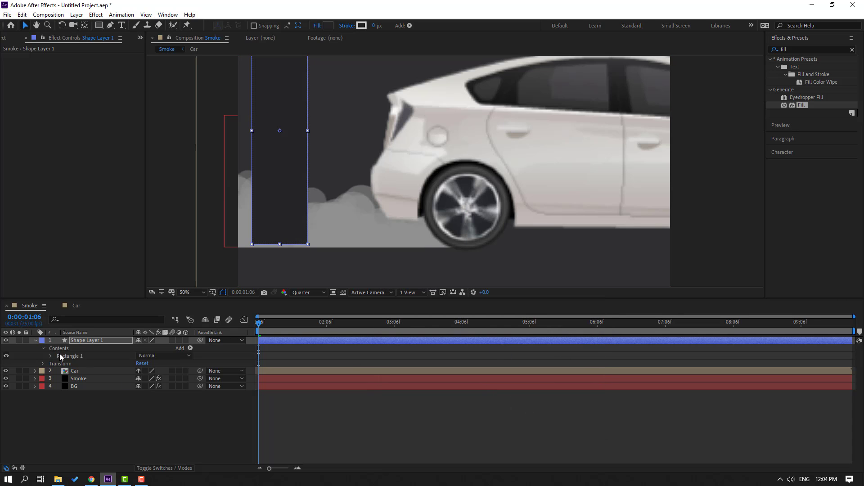
Move Shape Layer 1 below the Smoke layer, just above BG, and preview
{"action": "left_click", "coordinate": [36, 340]}
{"action": "left_click_drag", "start_coordinate": [95, 341], "coordinate": [95, 359]}
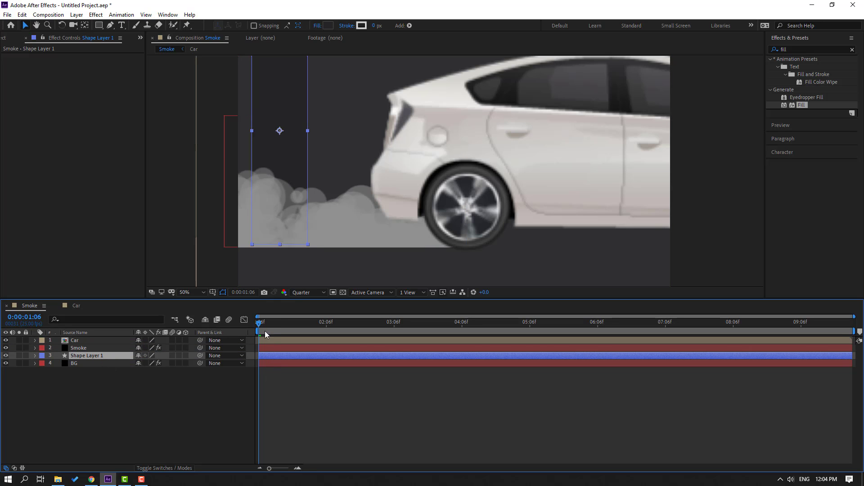
{"action": "key", "text": "space"}
Reposition the rectangle so it sits behind the smoke at the left
{"action": "left_click_drag", "start_coordinate": [295, 156], "coordinate": [578, 139]}
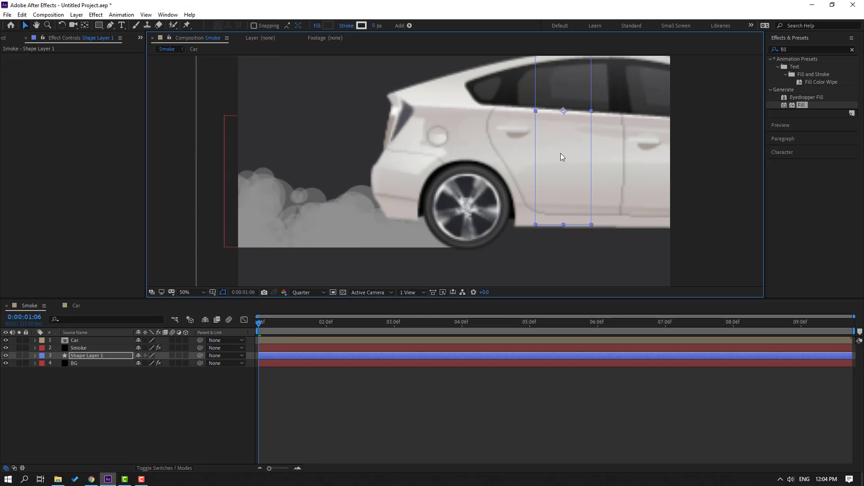
{"action": "key", "text": "shift+Left"}
{"action": "key", "text": "shift+Left"}
{"action": "key", "text": "shift+Left"}
{"action": "key", "text": "shift+Left"}
{"action": "key", "text": "shift+Left"}
{"action": "key", "text": "shift+Left"}
{"action": "key", "text": "shift+Left"}
{"action": "key", "text": "shift+Left"}
{"action": "key", "text": "shift+Left"}
{"action": "key", "text": "shift+Left"}
{"action": "key", "text": "shift+Left"}
{"action": "key", "text": "shift+Left"}
{"action": "key", "text": "shift+Left"}
{"action": "key", "text": "shift+Left"}
{"action": "key", "text": "shift+Left"}
{"action": "key", "text": "shift+Left"}
{"action": "key", "text": "shift+Left"}
{"action": "key", "text": "shift+Left"}
{"action": "key", "text": "shift+Left"}
{"action": "key", "text": "shift+Left"}
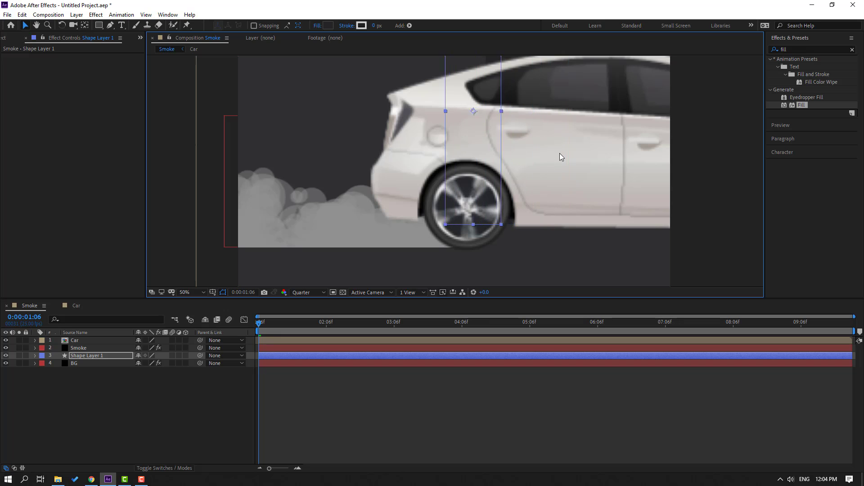
{"action": "key", "text": "shift+Left"}
{"action": "key", "text": "shift+Left"}
{"action": "key", "text": "shift+Left"}
{"action": "key", "text": "shift+Left"}
{"action": "key", "text": "shift+Left"}
{"action": "key", "text": "shift+Left"}
{"action": "key", "text": "shift+Left"}
{"action": "key", "text": "shift+Left"}
{"action": "key", "text": "shift+Left"}
{"action": "key", "text": "shift+Left"}
{"action": "key", "text": "shift+Left"}
{"action": "key", "text": "shift+Left"}
{"action": "key", "text": "shift+Left"}
{"action": "key", "text": "shift+Left"}
{"action": "key", "text": "shift+Left"}
{"action": "key", "text": "shift+Left"}
{"action": "key", "text": "shift+Left"}
{"action": "key", "text": "shift+Left"}
{"action": "key", "text": "shift+Left"}
{"action": "key", "text": "shift+Left"}
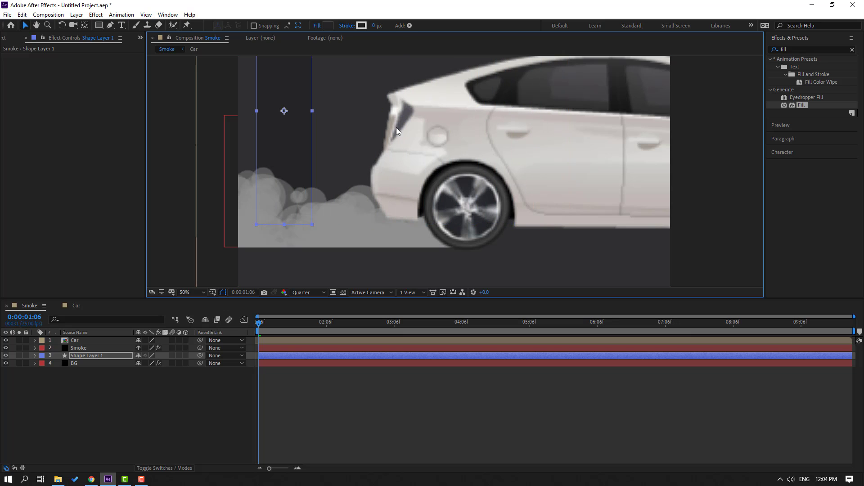
{"action": "left_click", "coordinate": [409, 26]}
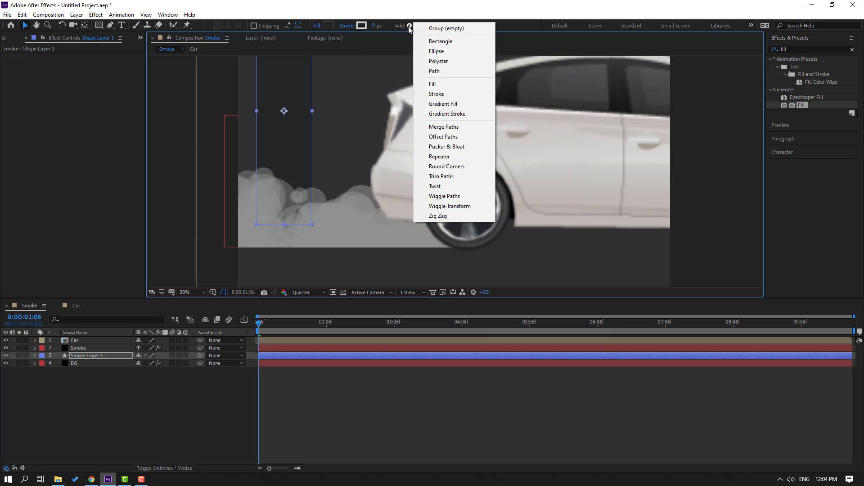
Add a Repeater with 10 copies offset 732 px apart, and solo the rectangle layer
{"action": "left_click", "coordinate": [457, 157]}
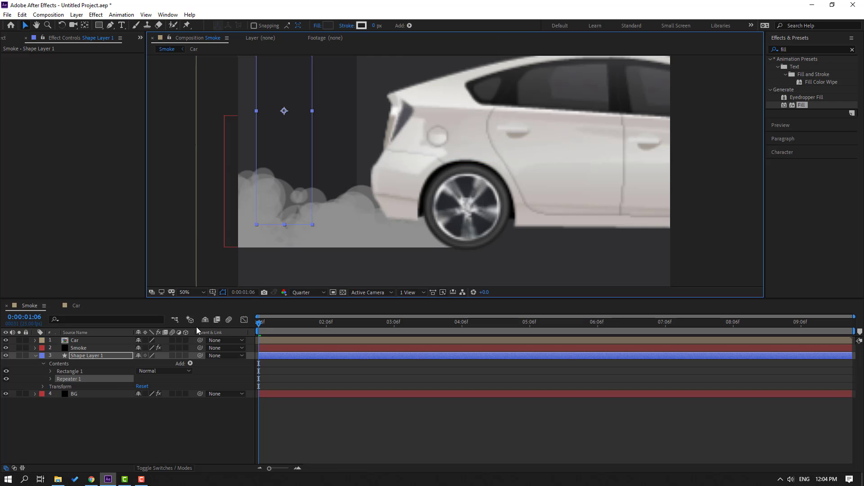
{"action": "left_click", "coordinate": [51, 379]}
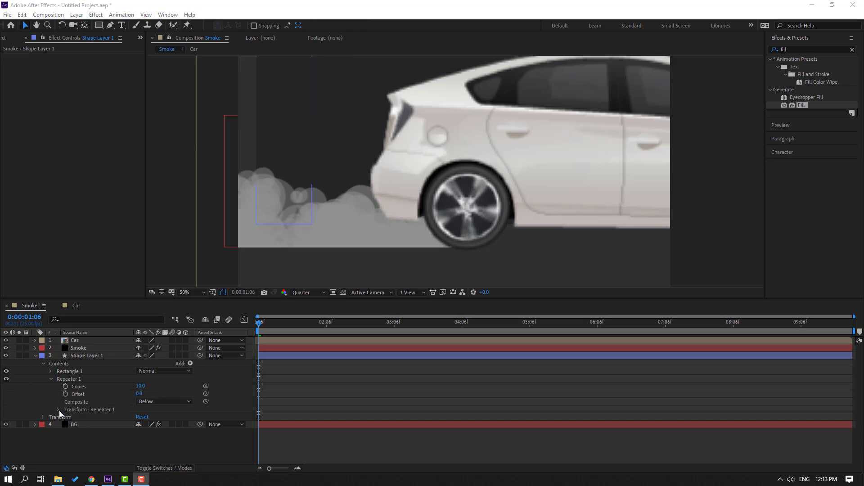
{"action": "left_click", "coordinate": [58, 410]}
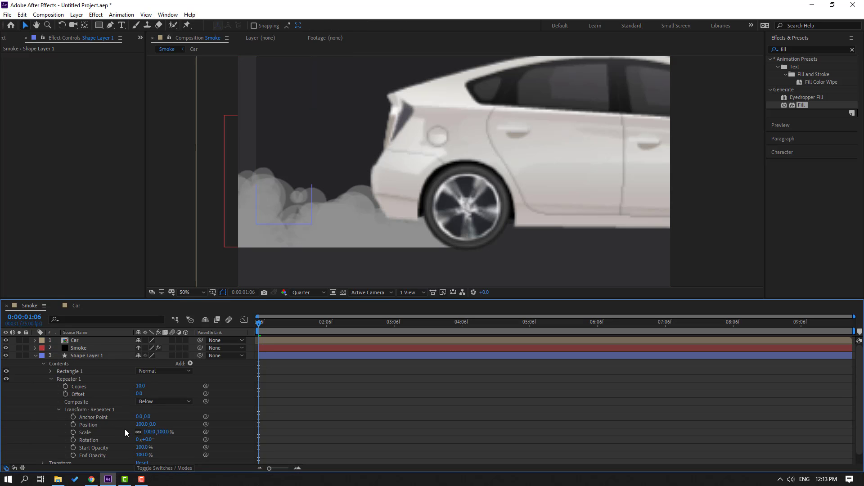
{"action": "left_click_drag", "start_coordinate": [138, 428], "coordinate": [88, 409]}
{"action": "left_click", "coordinate": [19, 355]}
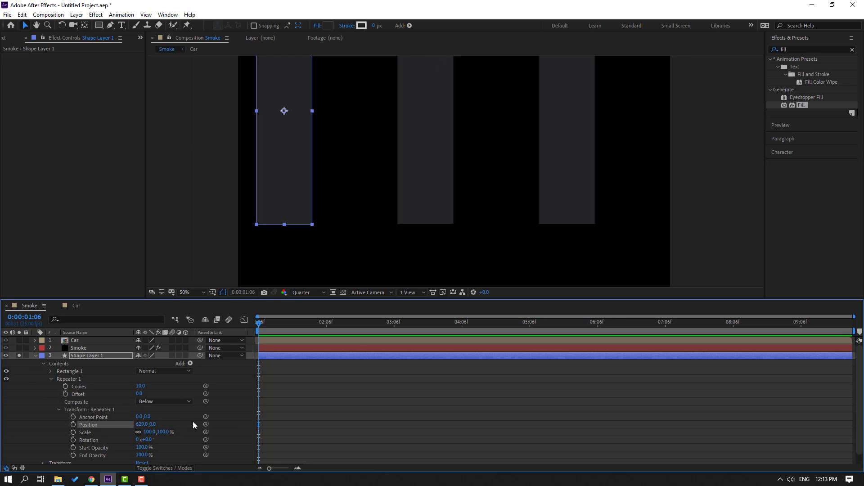
{"action": "left_click_drag", "start_coordinate": [143, 428], "coordinate": [193, 429]}
{"action": "left_click", "coordinate": [64, 407]}
{"action": "left_click", "coordinate": [90, 357]}
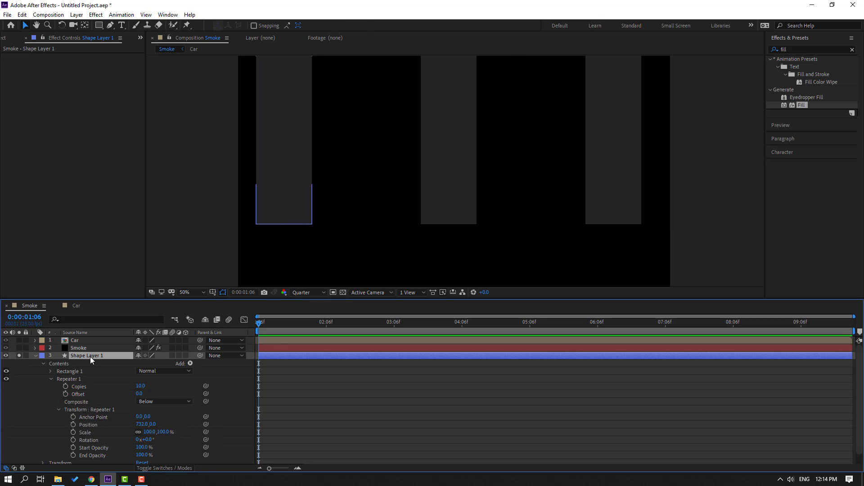
Keyframe the starting Position, end the work area at 6:07 and slide the buildings left
{"action": "key", "text": "p"}
{"action": "left_click", "coordinate": [58, 363]}
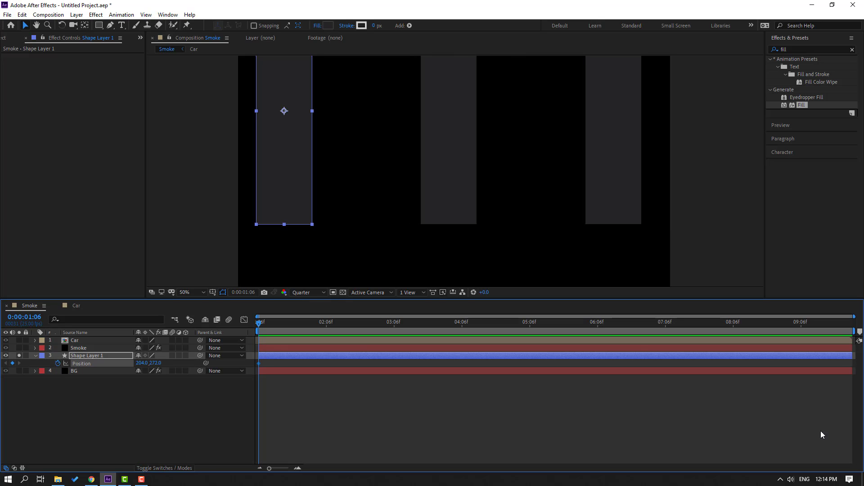
{"action": "left_click_drag", "start_coordinate": [272, 328], "coordinate": [602, 330]}
{"action": "key", "text": "n"}
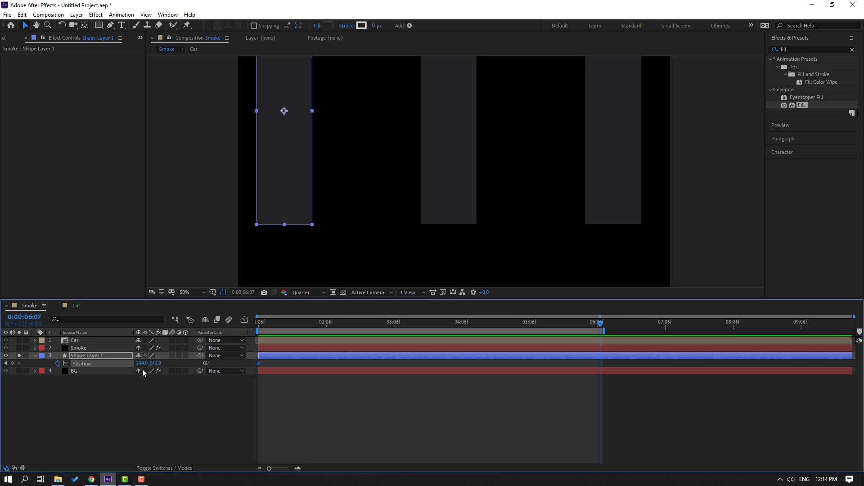
{"action": "left_click_drag", "start_coordinate": [137, 363], "coordinate": [16, 363]}
{"action": "key", "text": "space"}
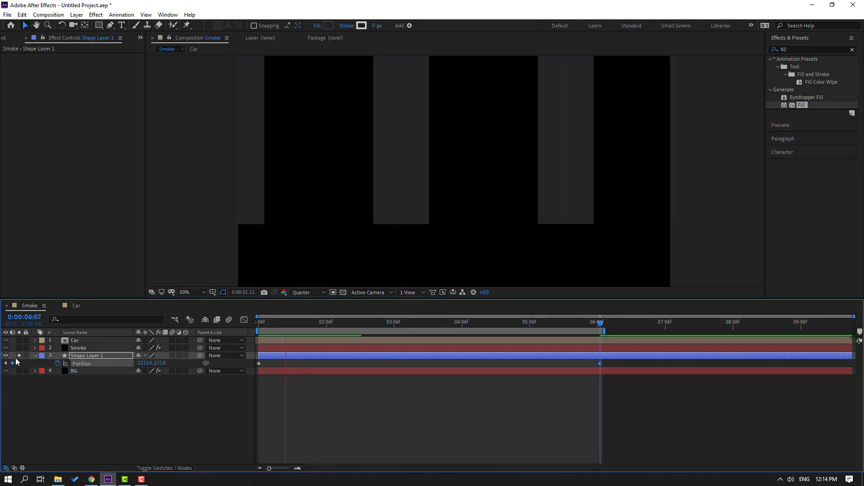
{"action": "key", "text": "space"}
Push the end Position X to -5893, unsolo the layer and preview with car and smoke
{"action": "left_click_drag", "start_coordinate": [140, 363], "coordinate": [51, 364]}
{"action": "key", "text": "space"}
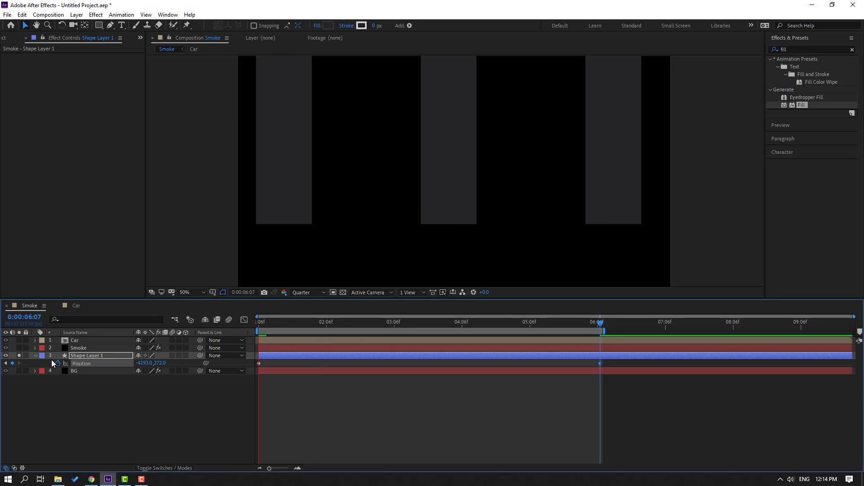
{"action": "key", "text": "space"}
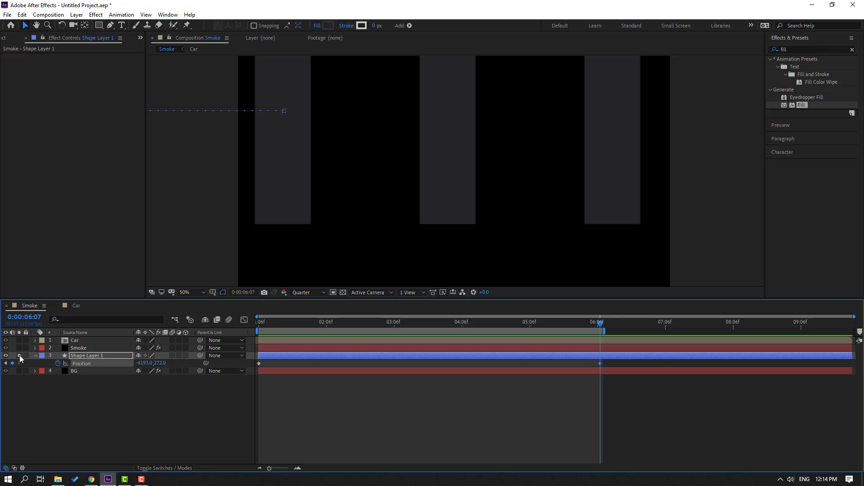
{"action": "left_click", "coordinate": [20, 355]}
{"action": "key", "text": "space"}
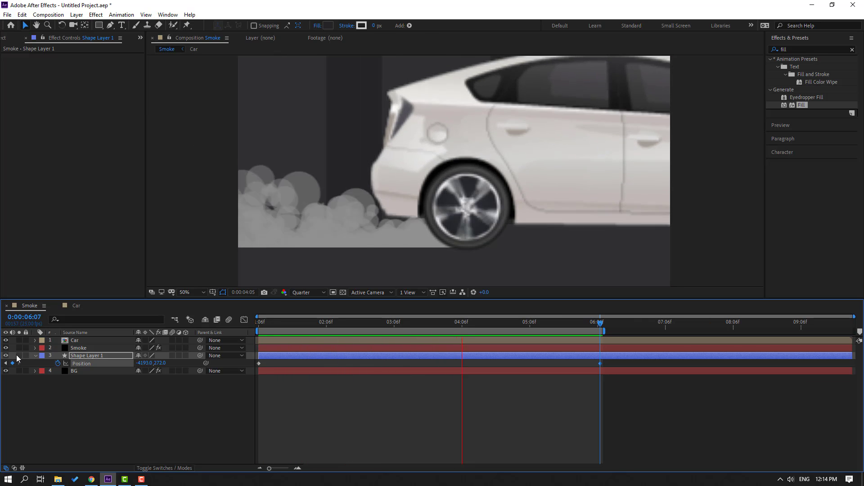
{"action": "key", "text": "space"}
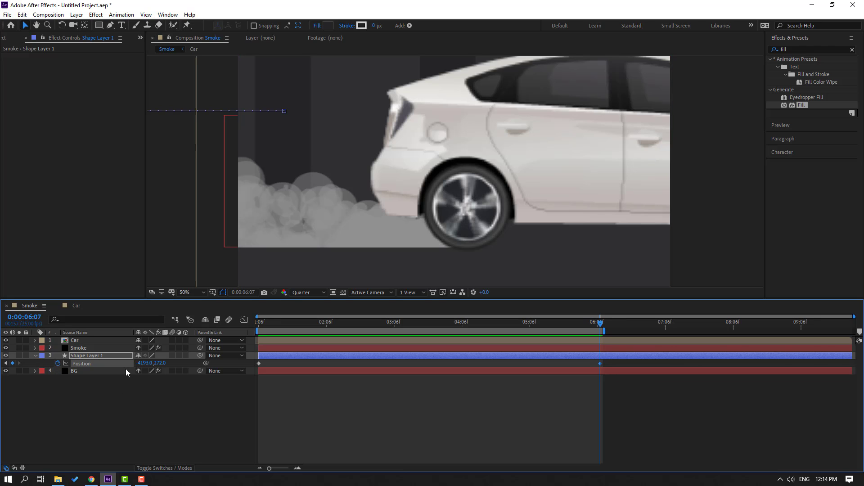
{"action": "left_click_drag", "start_coordinate": [136, 366], "coordinate": [77, 379]}
{"action": "key", "text": "space"}
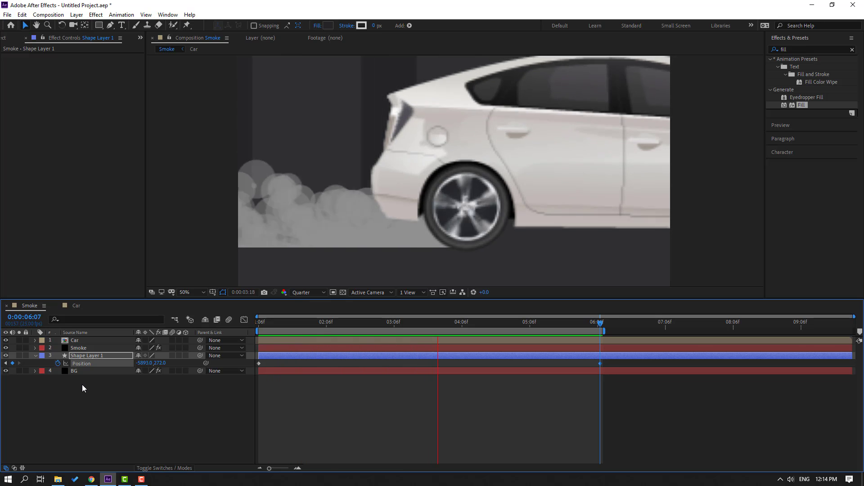
Rename Shape Layer 1 to 'Builds'
{"action": "left_click", "coordinate": [107, 419]}
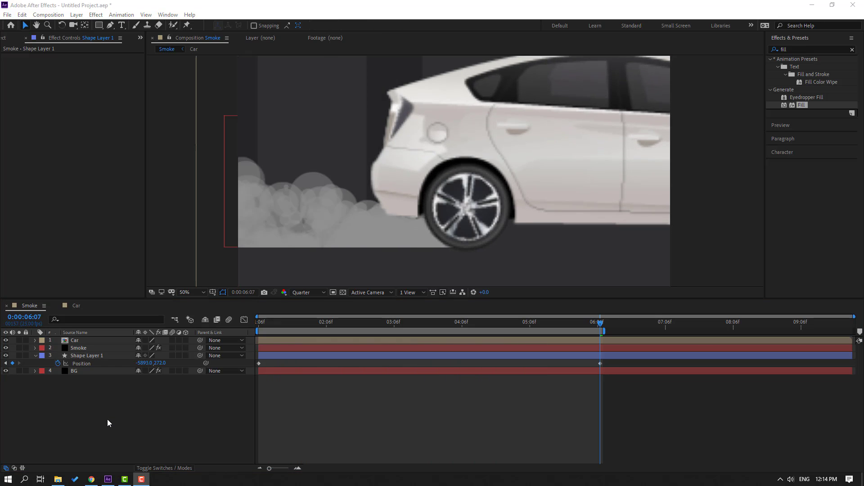
{"action": "left_click", "coordinate": [90, 357]}
{"action": "key", "text": "Return"}
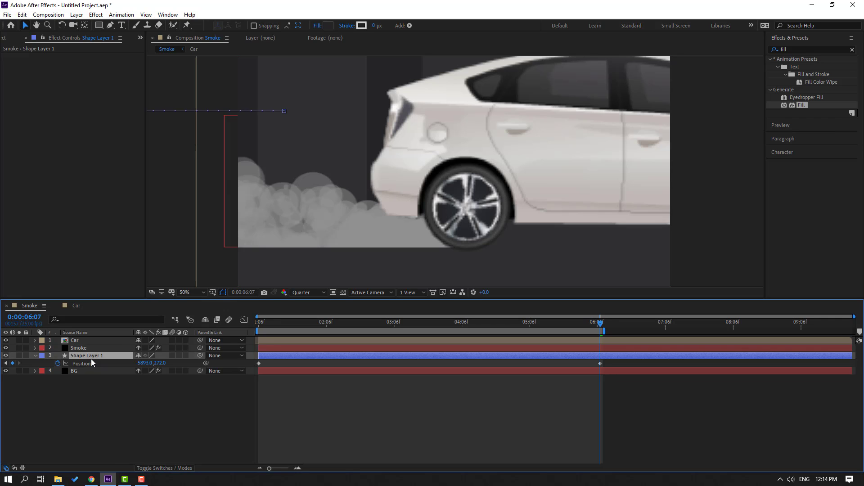
{"action": "type", "text": "Builds"}
{"action": "key", "text": "Return"}
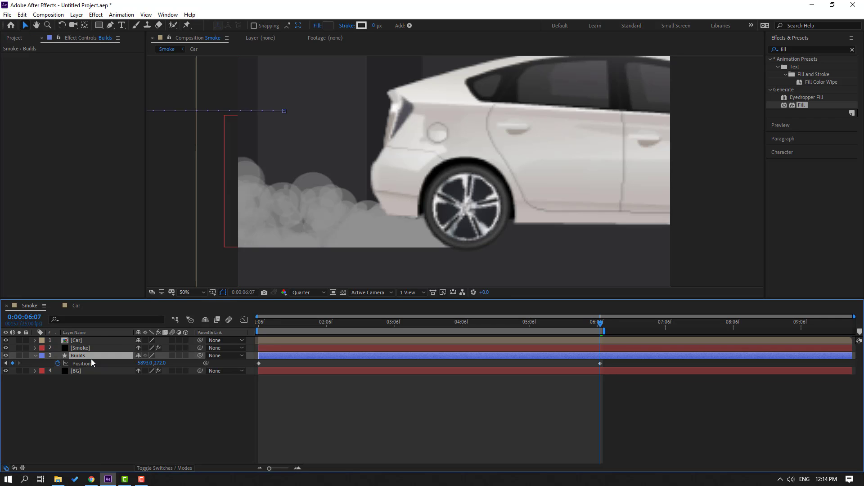
Enable motion blur on the Builds layer and for the composition, checking at 3:02
{"action": "left_click", "coordinate": [172, 356]}
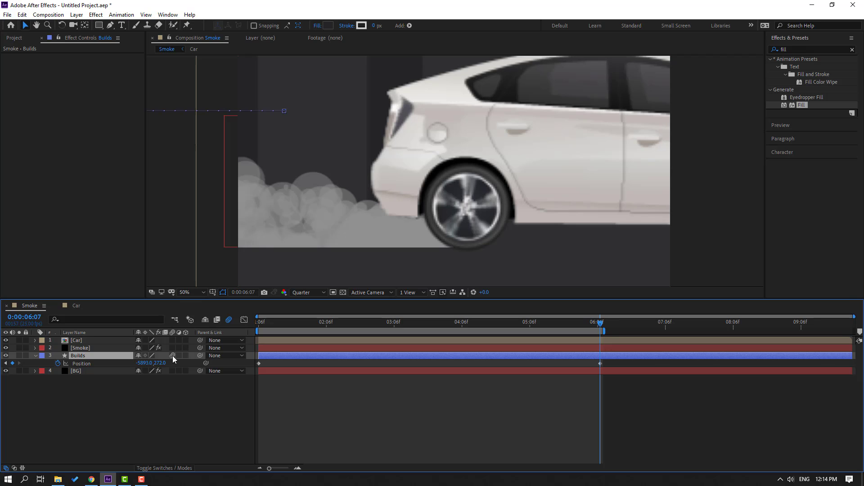
{"action": "left_click_drag", "start_coordinate": [333, 320], "coordinate": [383, 321]}
{"action": "key", "text": "F10"}
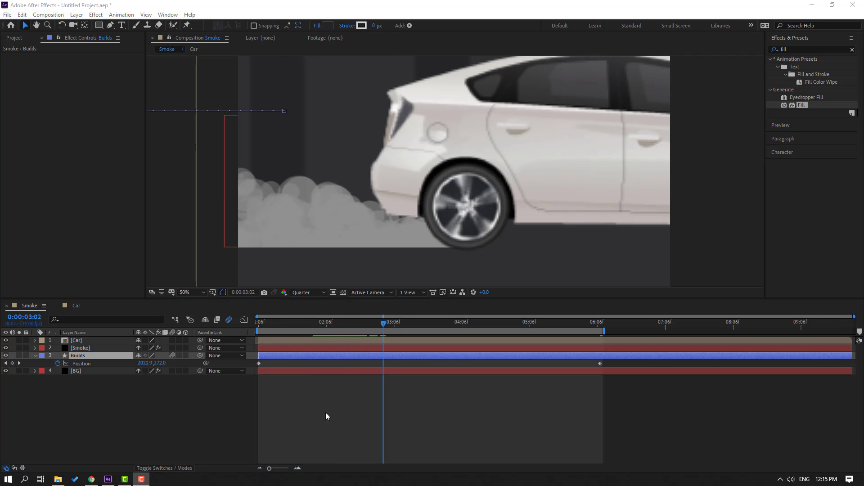
{"action": "left_click", "coordinate": [82, 349]}
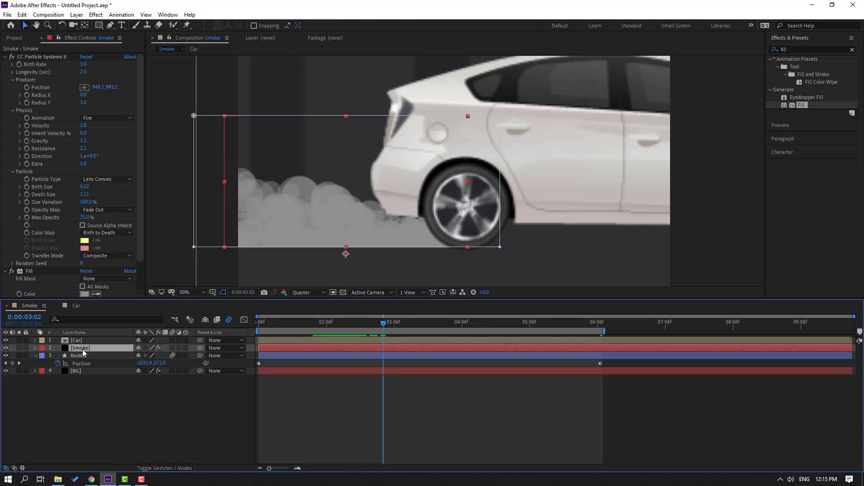